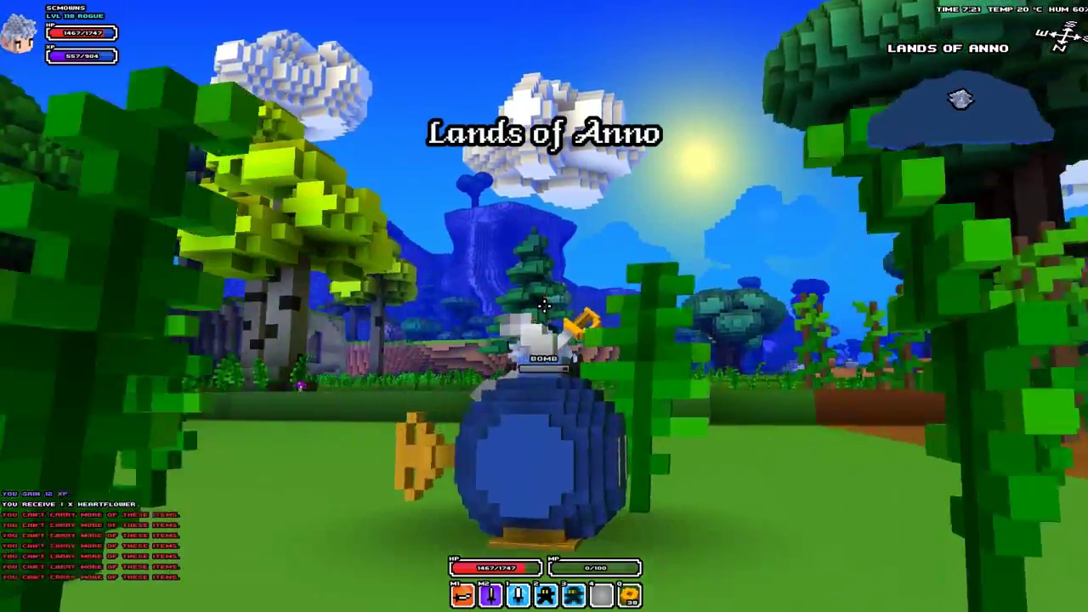
key("w")
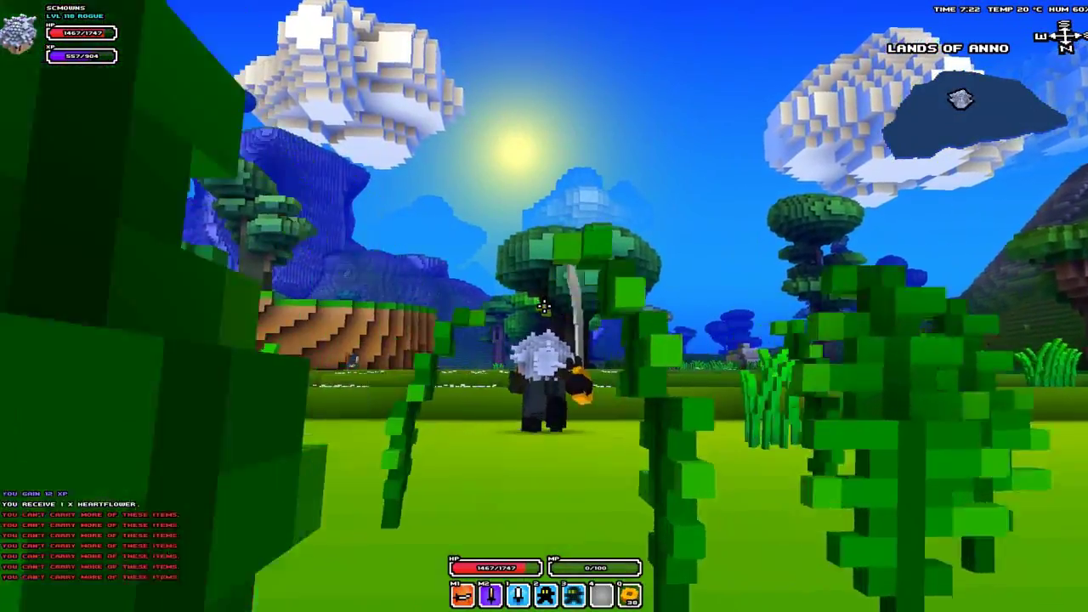
key("w")
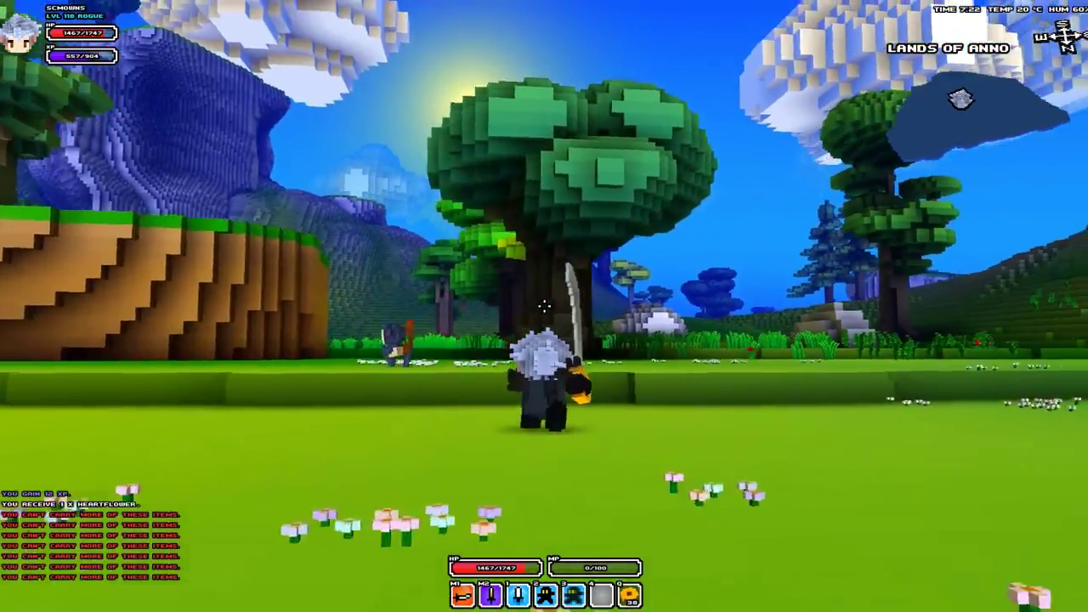
key("w")
key("w")
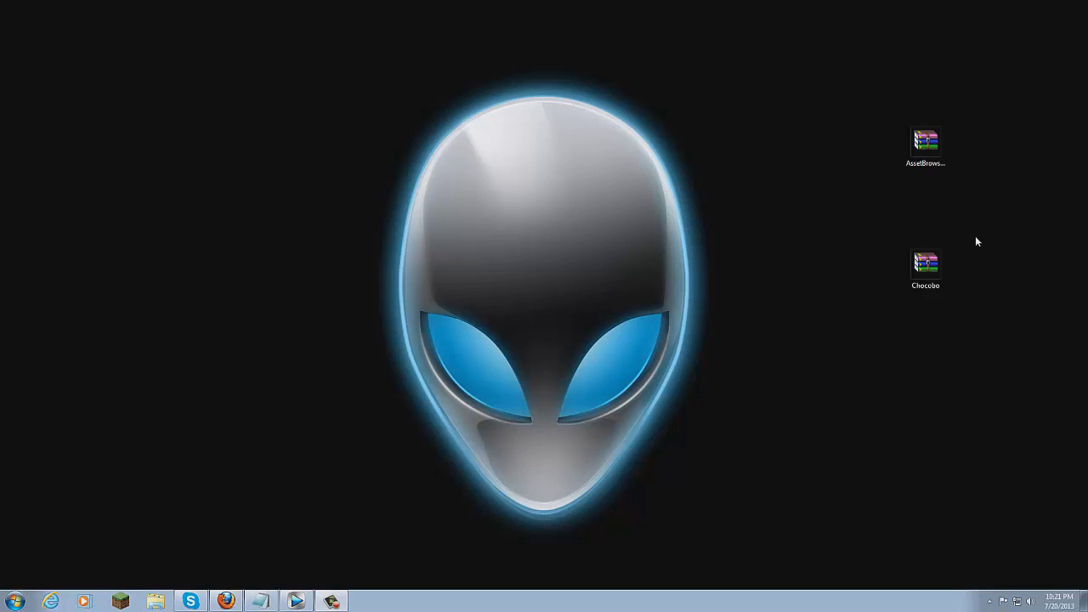
left_click(925, 268)
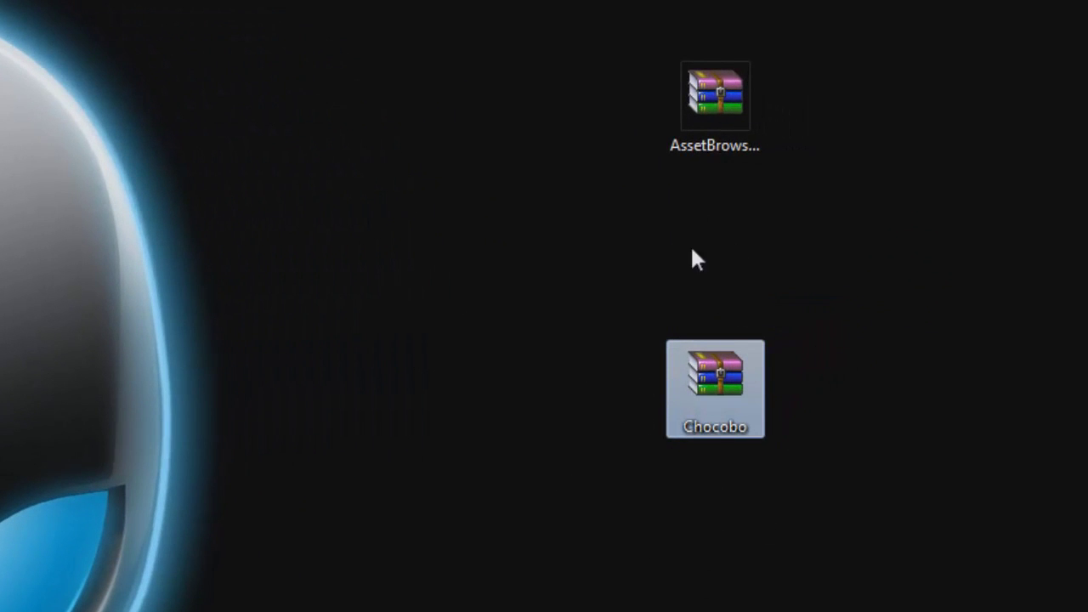
left_click(703, 119)
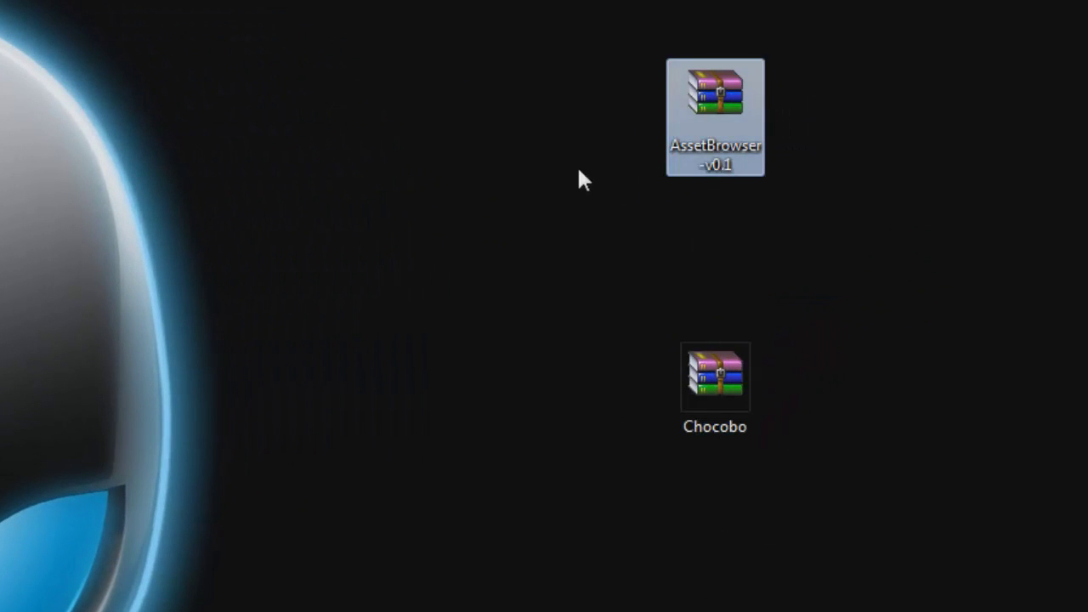
left_click(576, 246)
left_click_drag(535, 229, 901, 611)
left_click(763, 587)
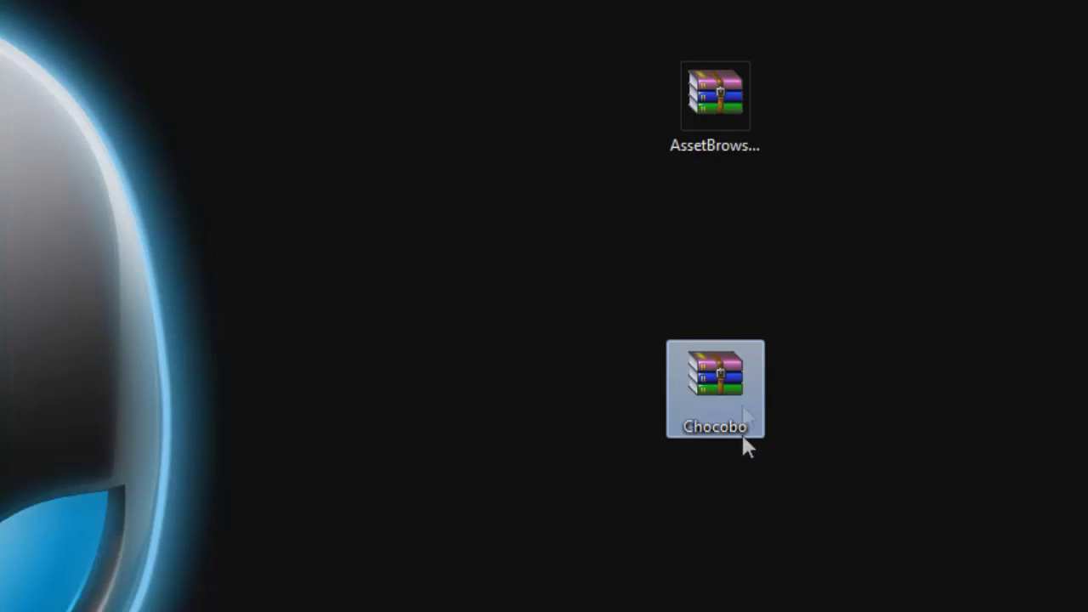
left_click(720, 143)
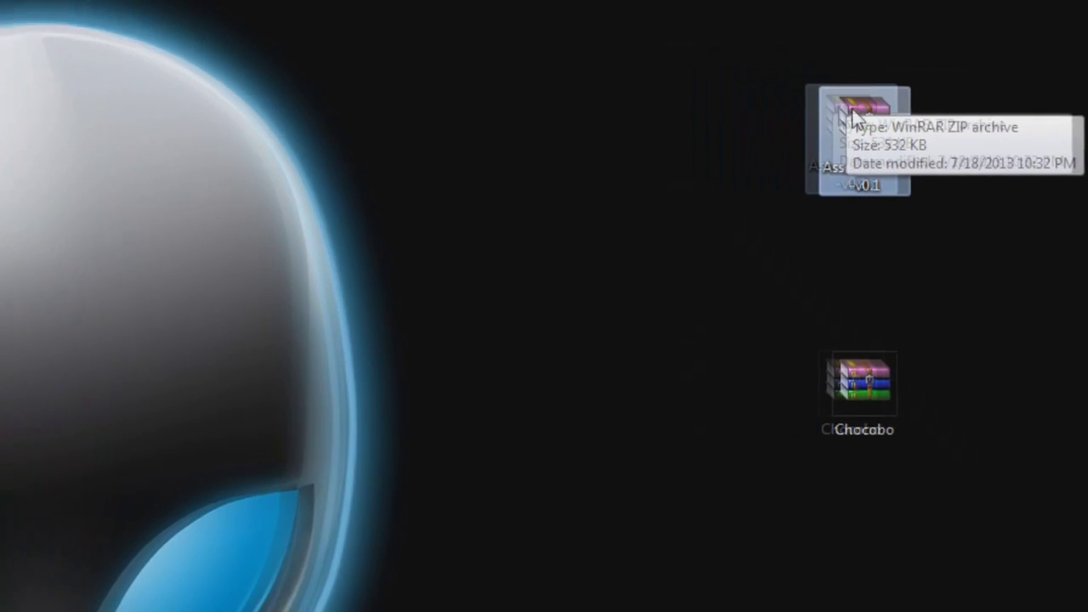
Open the AssetBrowser-v0.1 archive and create a new desktop folder named AB.
double_click(697, 76)
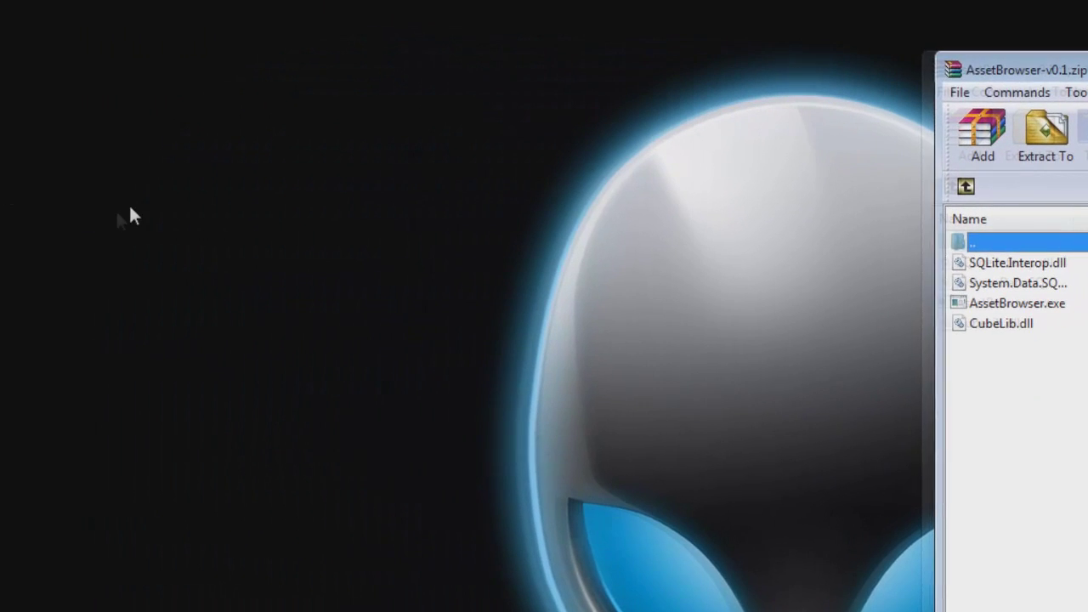
right_click(130, 205)
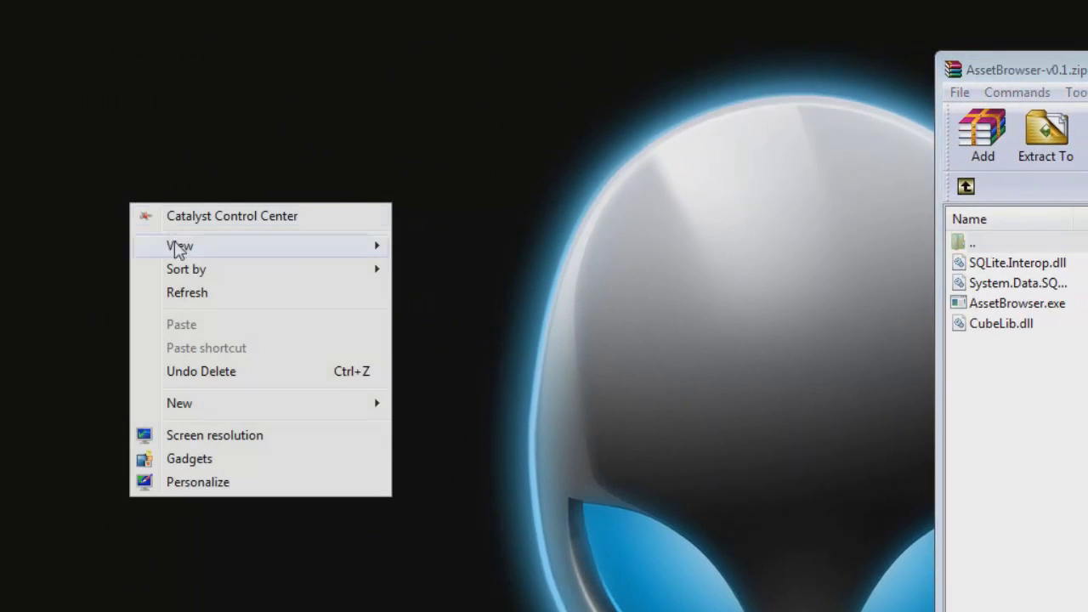
mouse_move(231, 410)
left_click(430, 403)
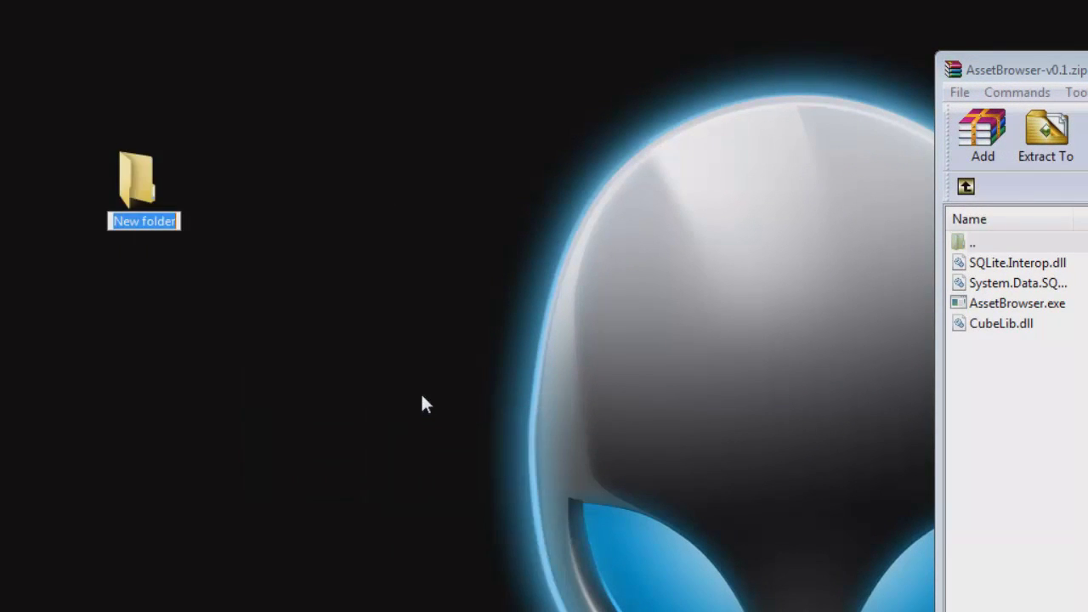
type("AB")
key("Return")
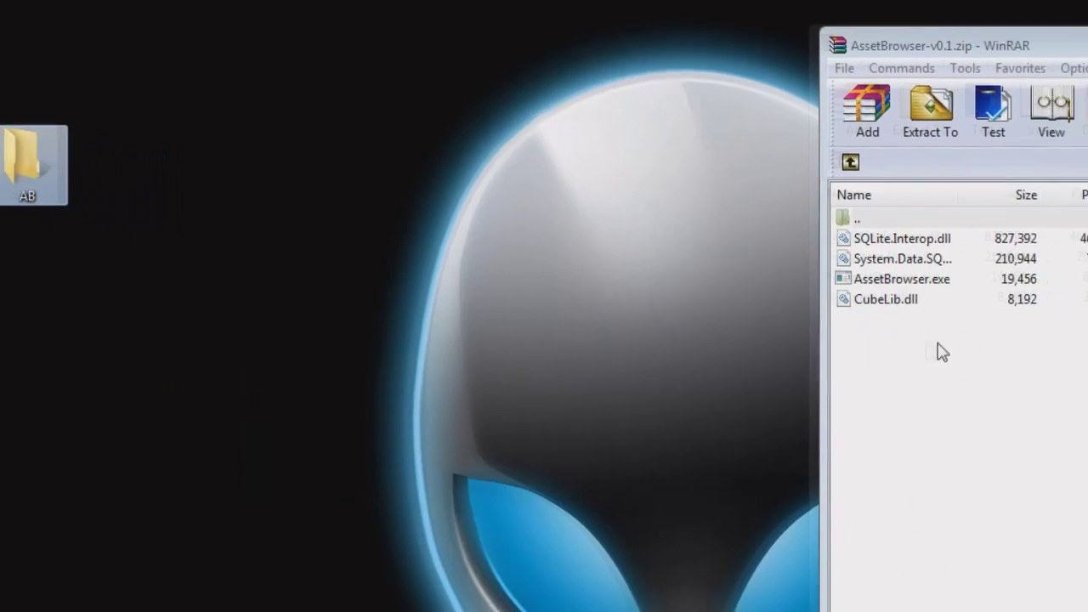
Extract all files from the AssetBrowser-v0.1 archive into the AB folder and open that folder.
left_click(1004, 371)
left_click_drag(735, 323, 202, 153)
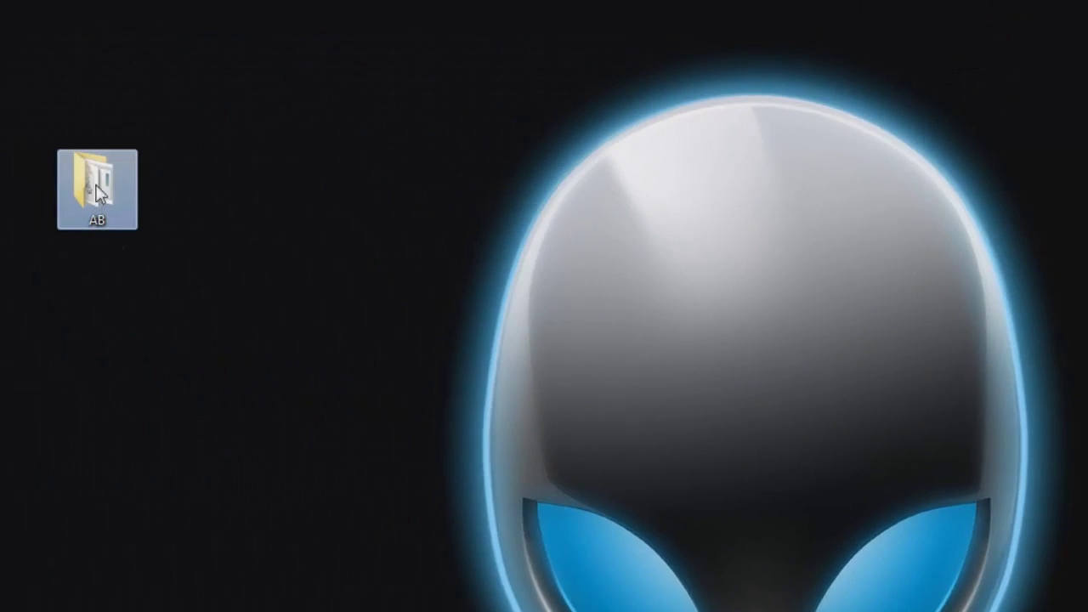
double_click(94, 194)
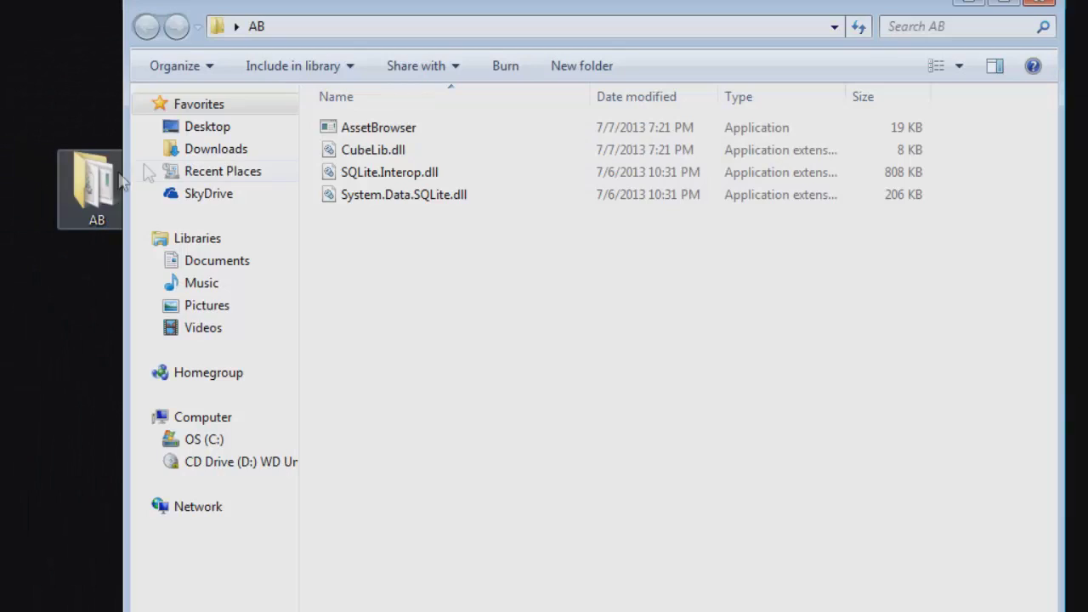
Launch the AssetBrowser application from the AB folder and reposition its window on the desktop.
key("Down")
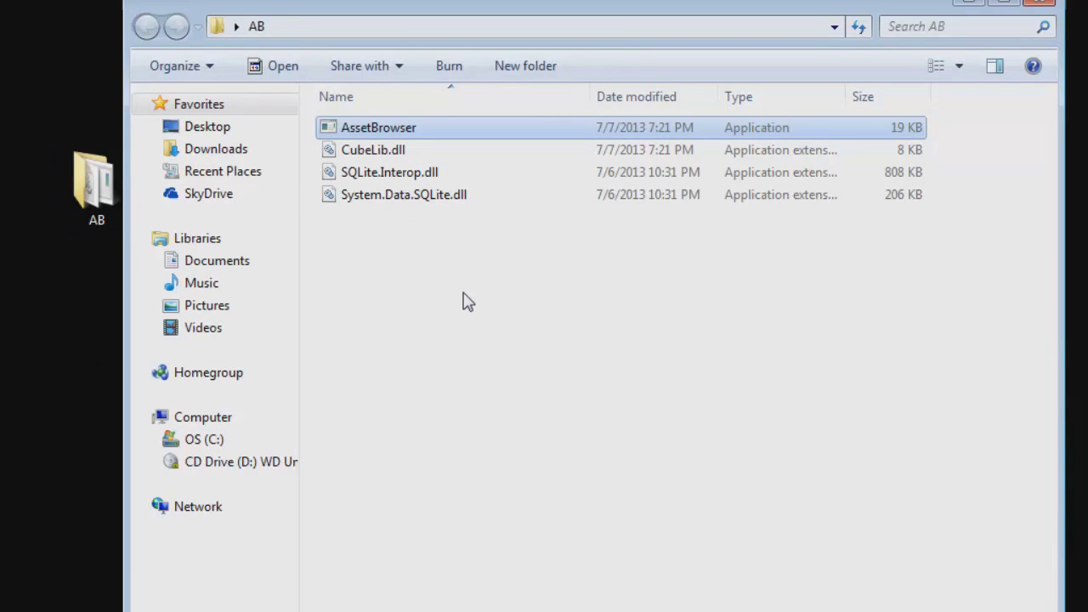
double_click(390, 131)
left_click_drag(216, 28, 276, 164)
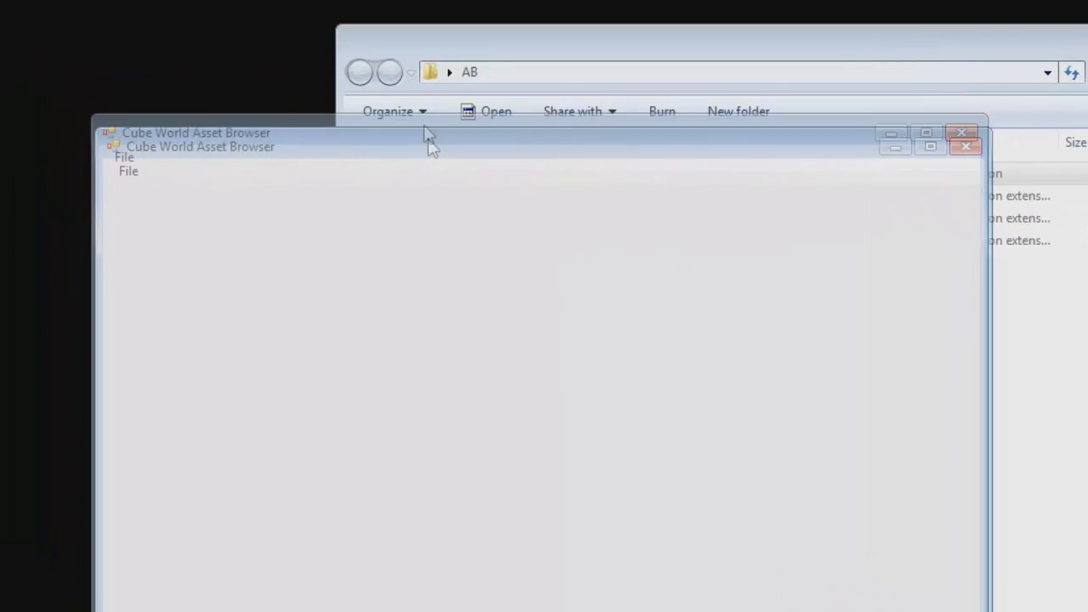
left_click_drag(433, 198, 428, 210)
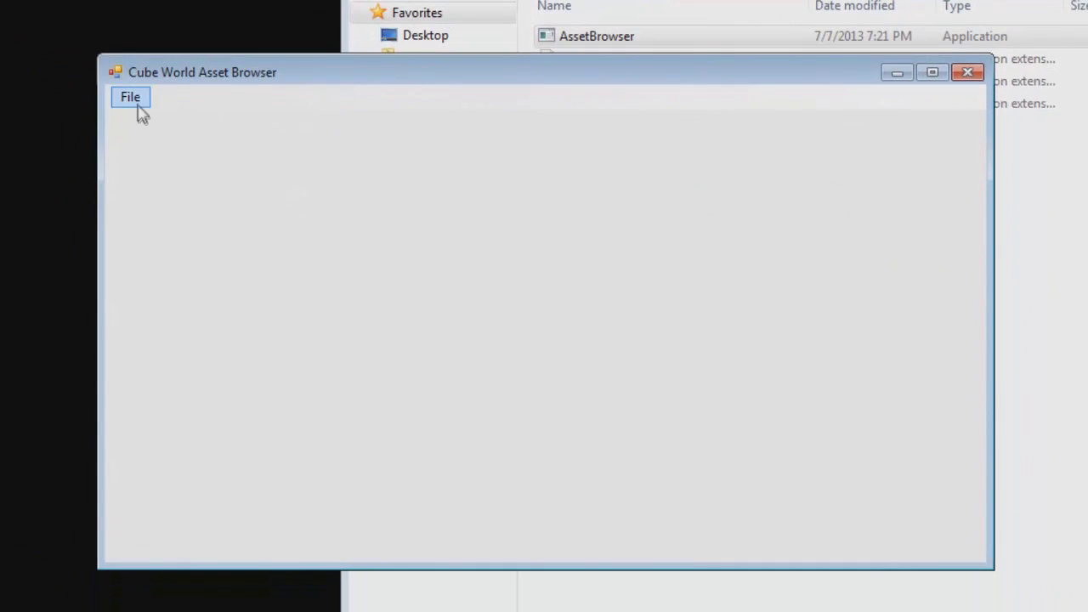
Start opening a Cube World install directory and expand the OS (C:) drive under Computer in the folder tree.
left_click(130, 224)
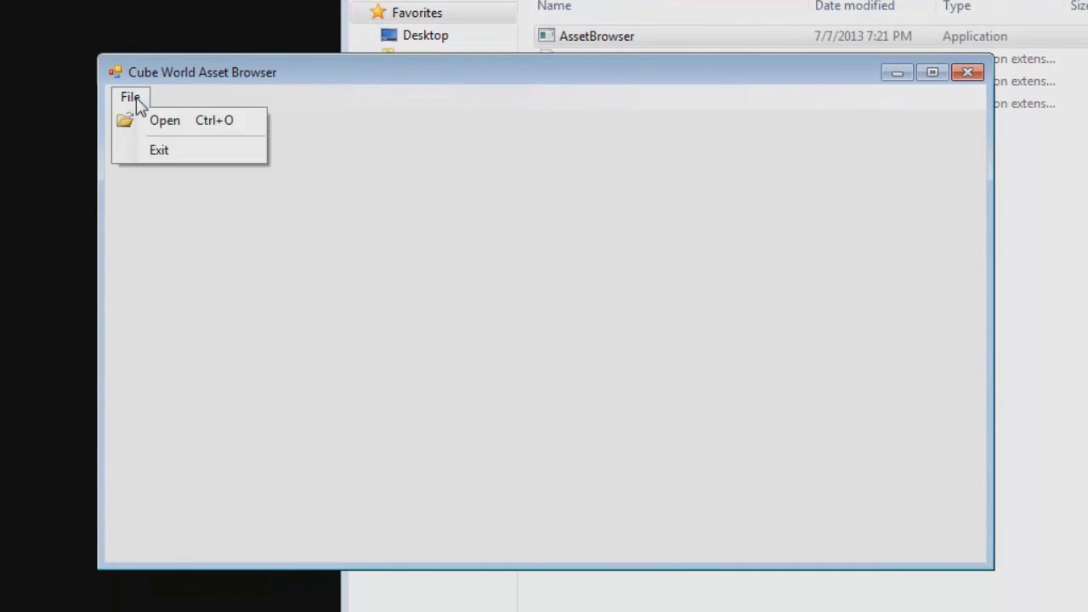
left_click(182, 124)
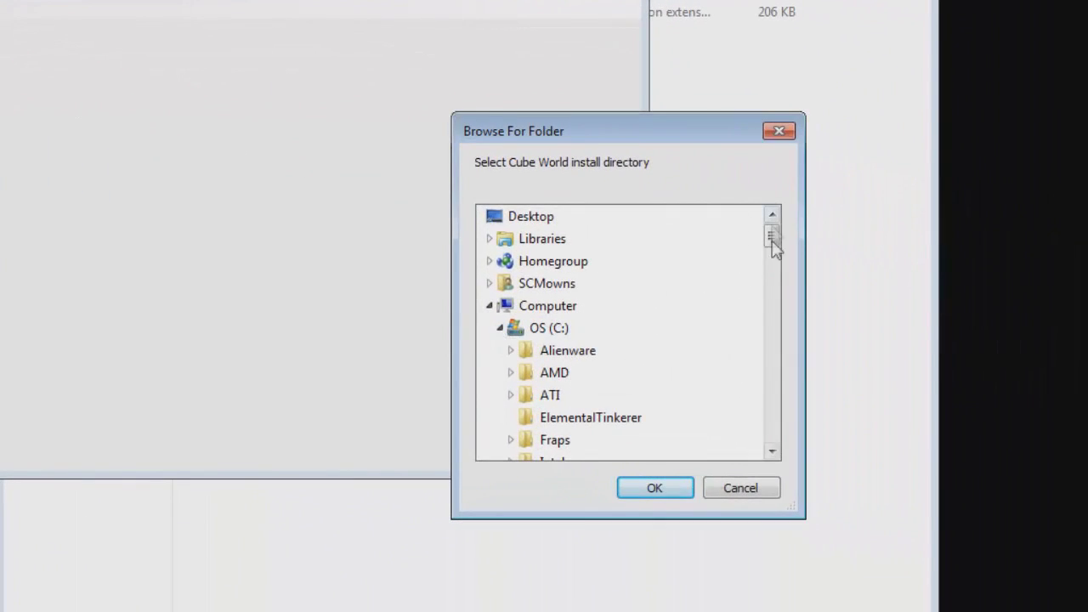
mouse_move(770, 239)
left_mouse_down()
mouse_move(773, 289)
mouse_move(768, 255)
left_mouse_up()
scroll(495, 263, "up", 2)
left_click(510, 307)
left_click(500, 328)
left_click(491, 306)
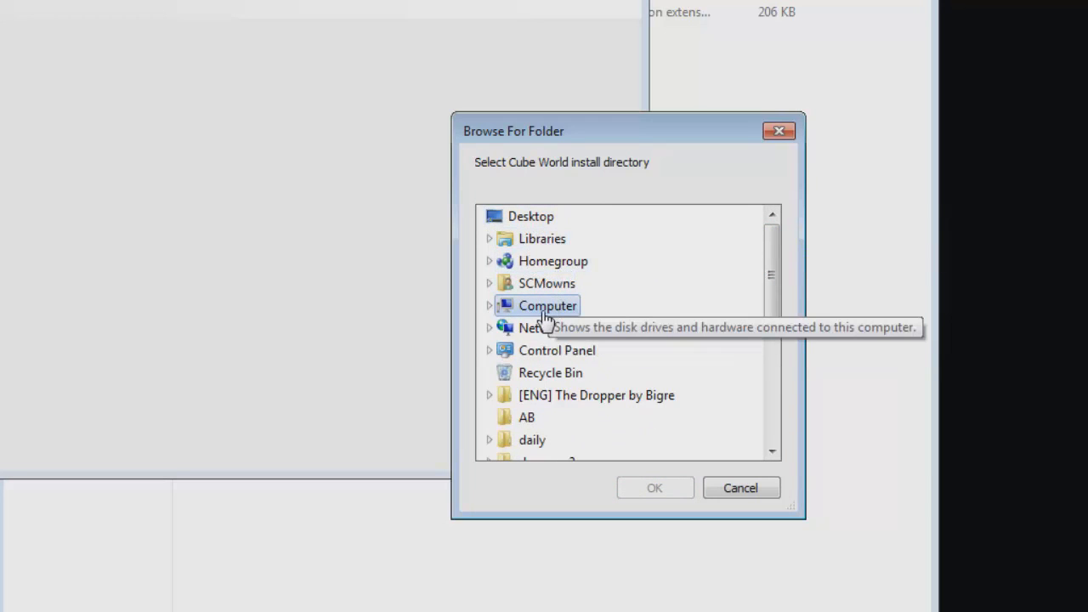
left_click(490, 307)
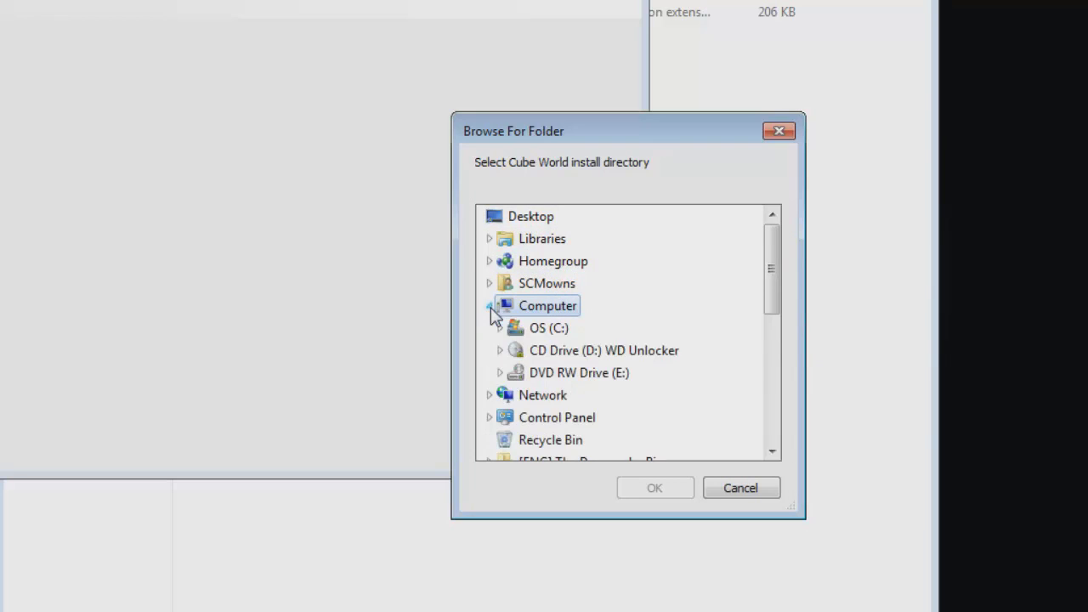
double_click(539, 330)
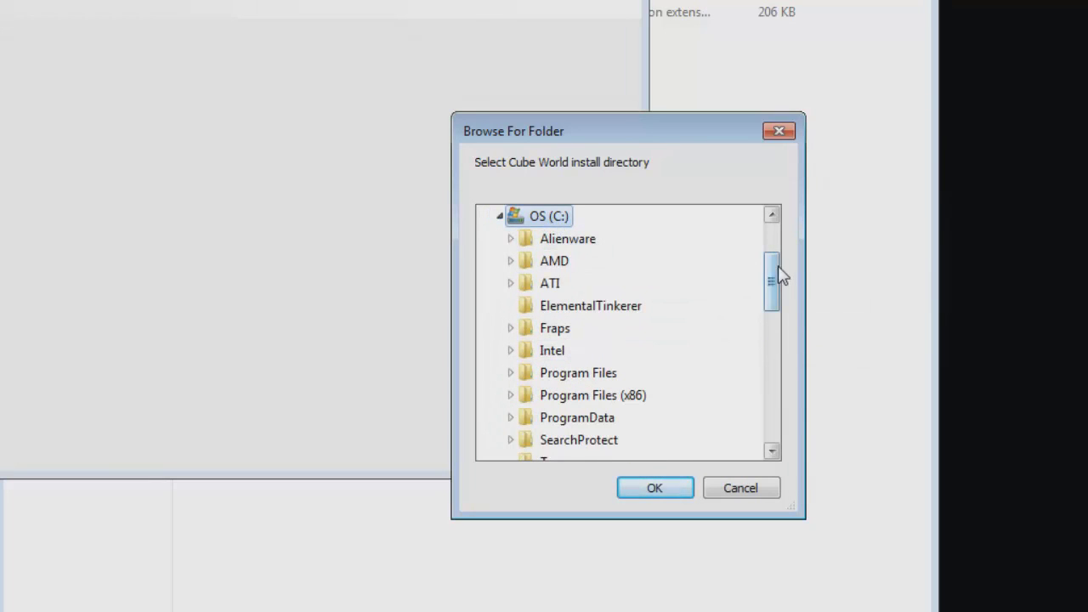
Choose the Cube World folder inside Program Files (x86) as the install directory and load its assets.
left_click_drag(780, 275, 778, 298)
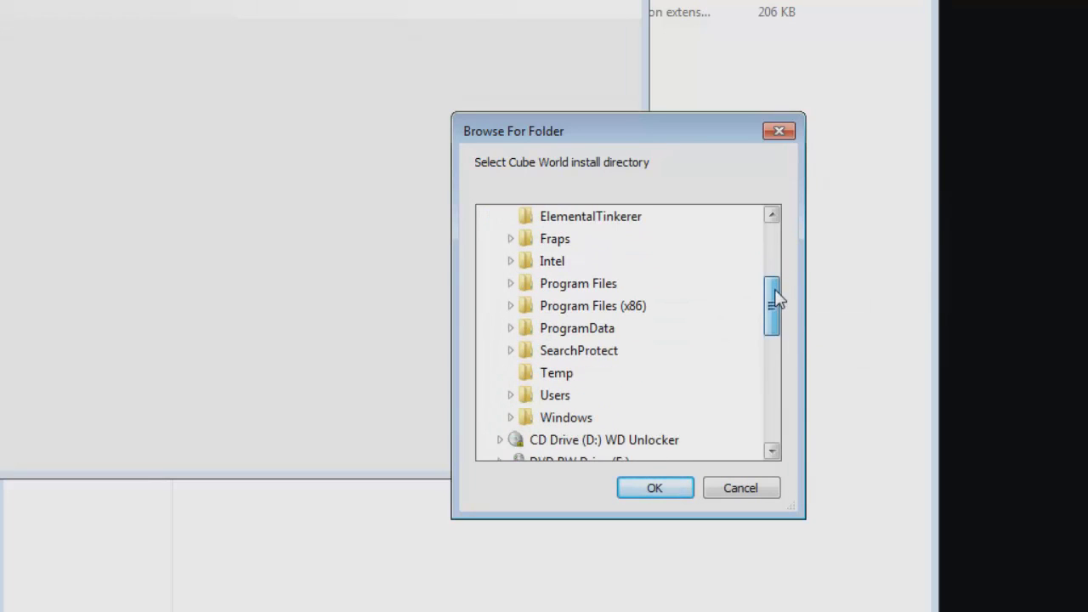
double_click(581, 308)
mouse_move(777, 272)
left_mouse_down()
mouse_move(773, 283)
mouse_move(775, 265)
left_mouse_up()
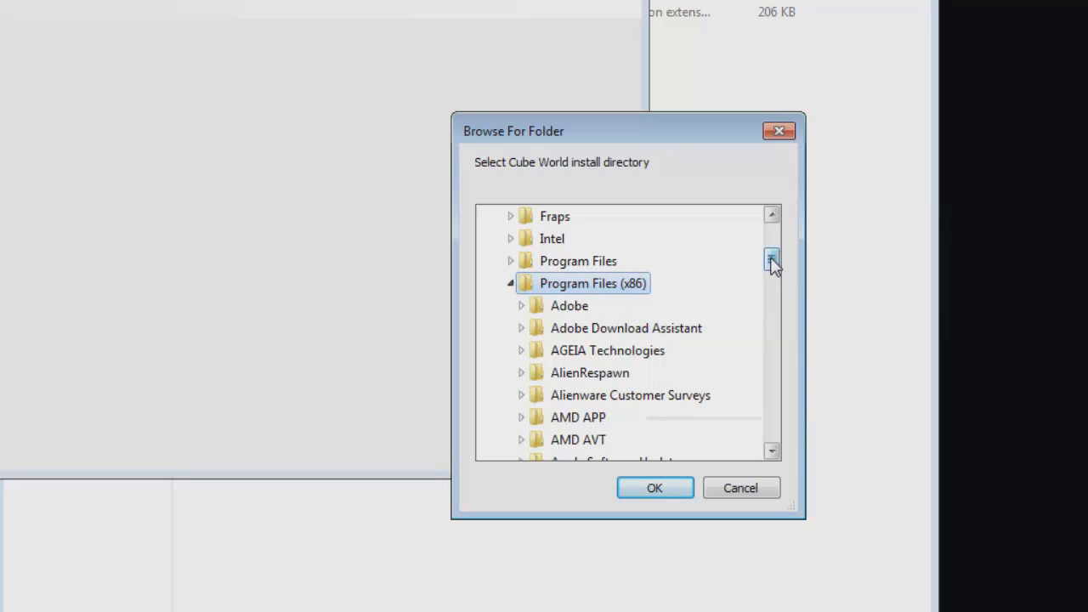
left_click_drag(771, 266, 770, 290)
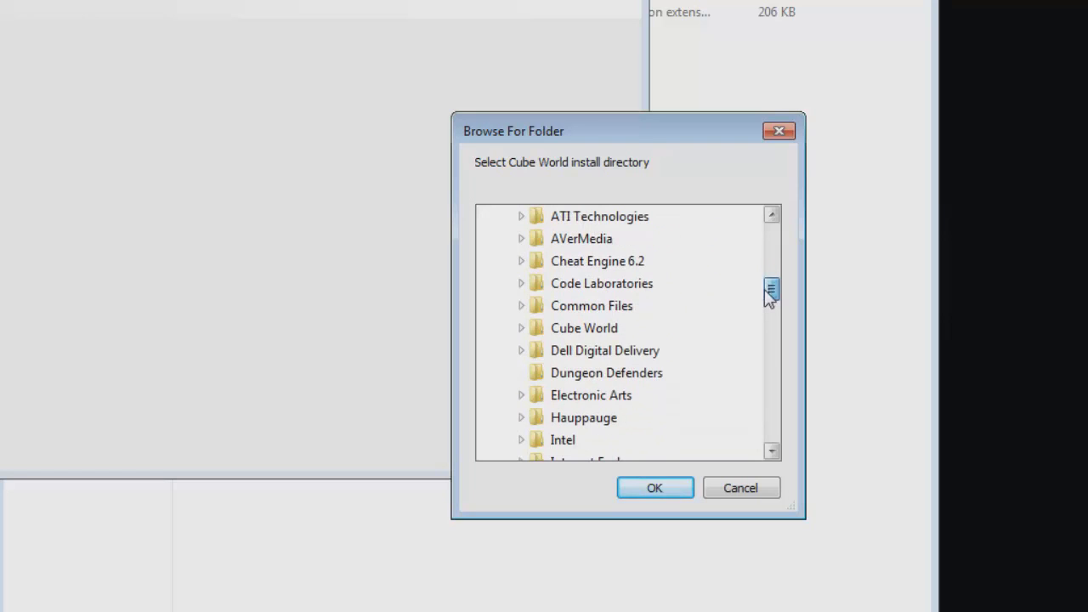
left_click(589, 333)
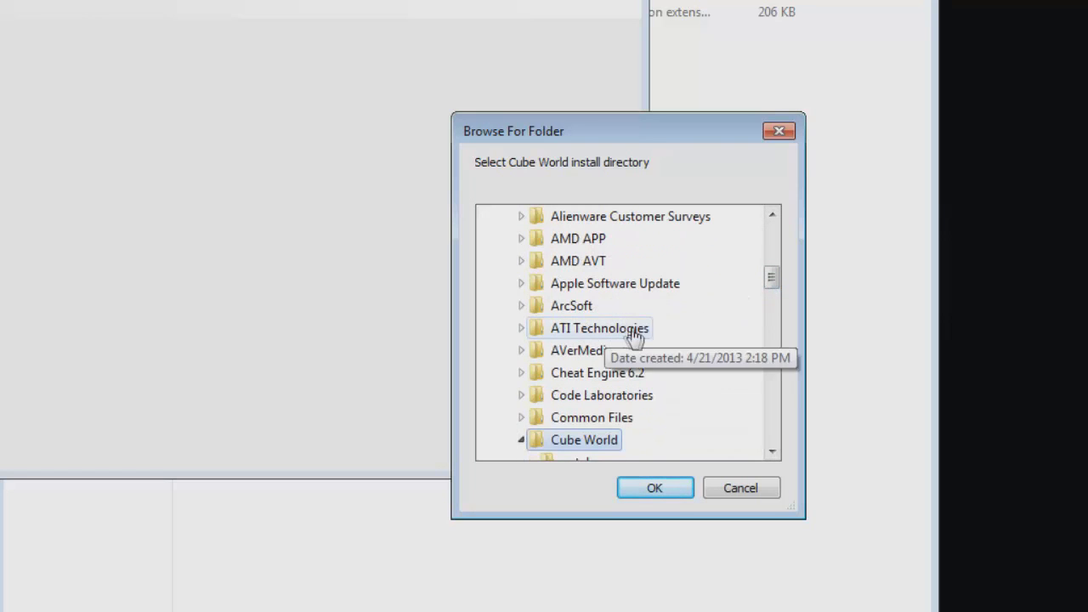
left_click(653, 491)
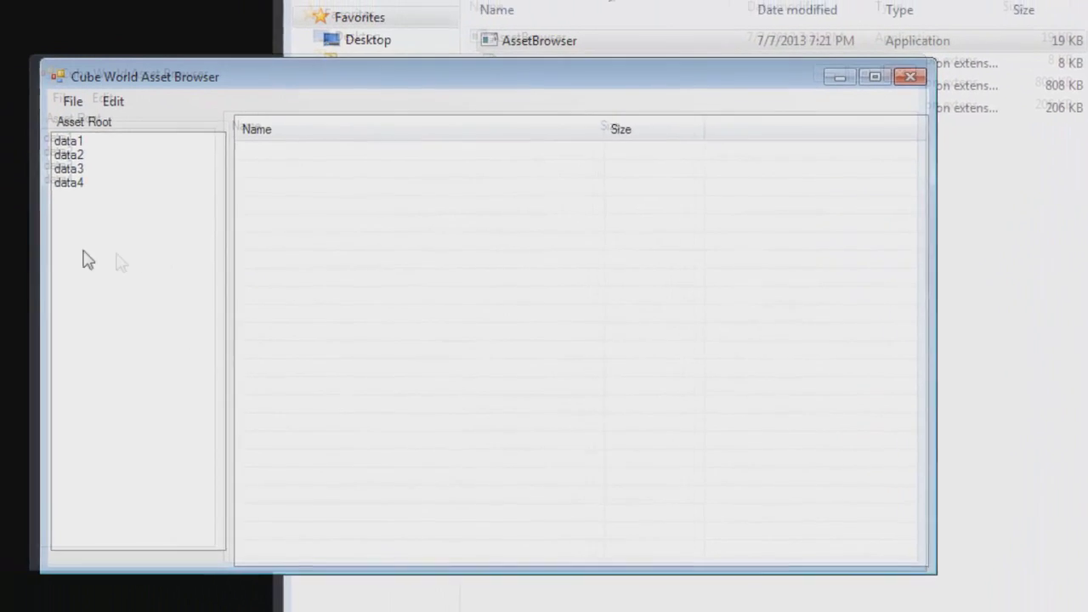
Look through the file lists of the asset roots data1 to data4, ending on data1.
left_click(117, 153)
left_click(119, 166)
left_click(120, 180)
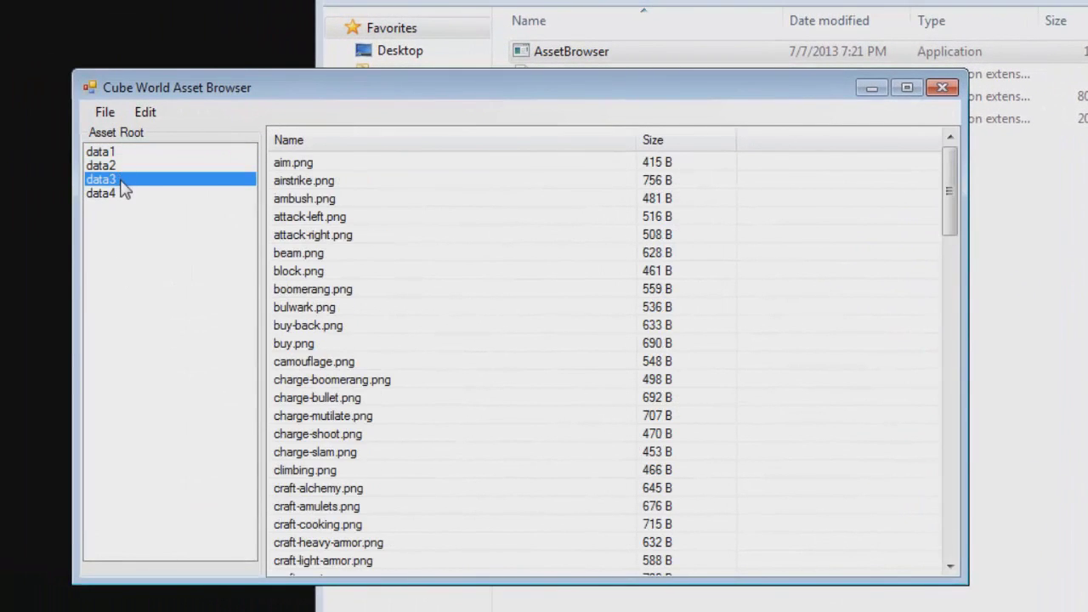
left_click(122, 194)
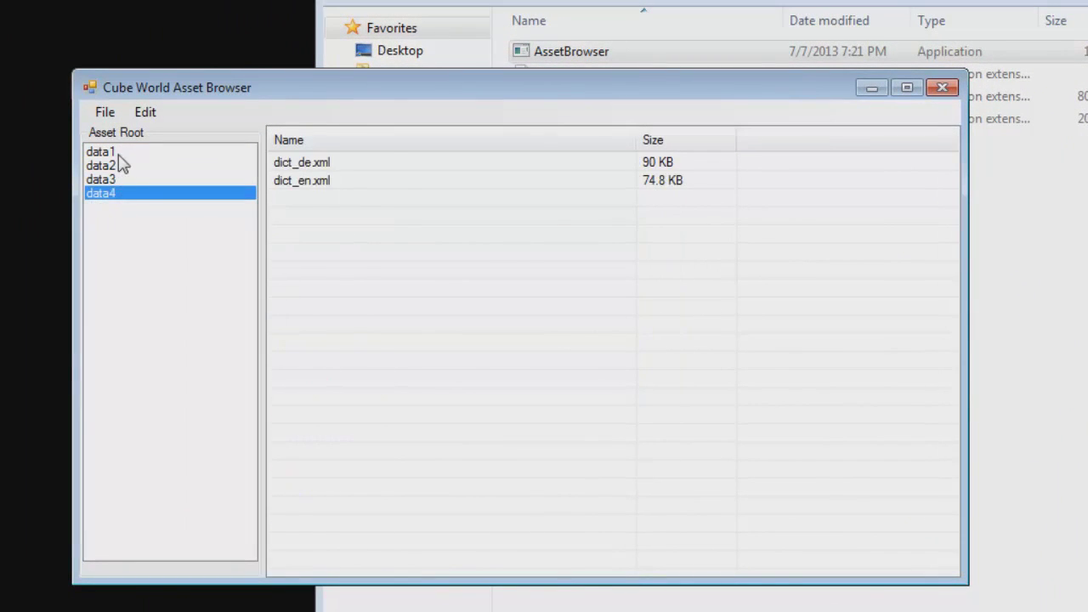
left_click(124, 153)
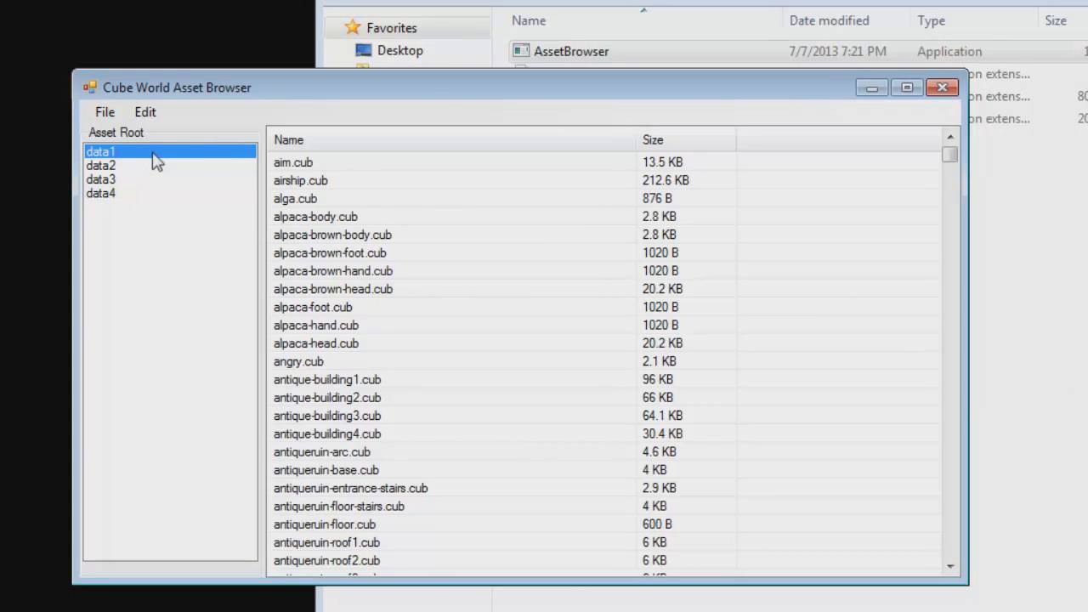
mouse_move(204, 88)
left_mouse_down()
mouse_move(223, 101)
mouse_move(218, 74)
mouse_move(186, 92)
left_mouse_up()
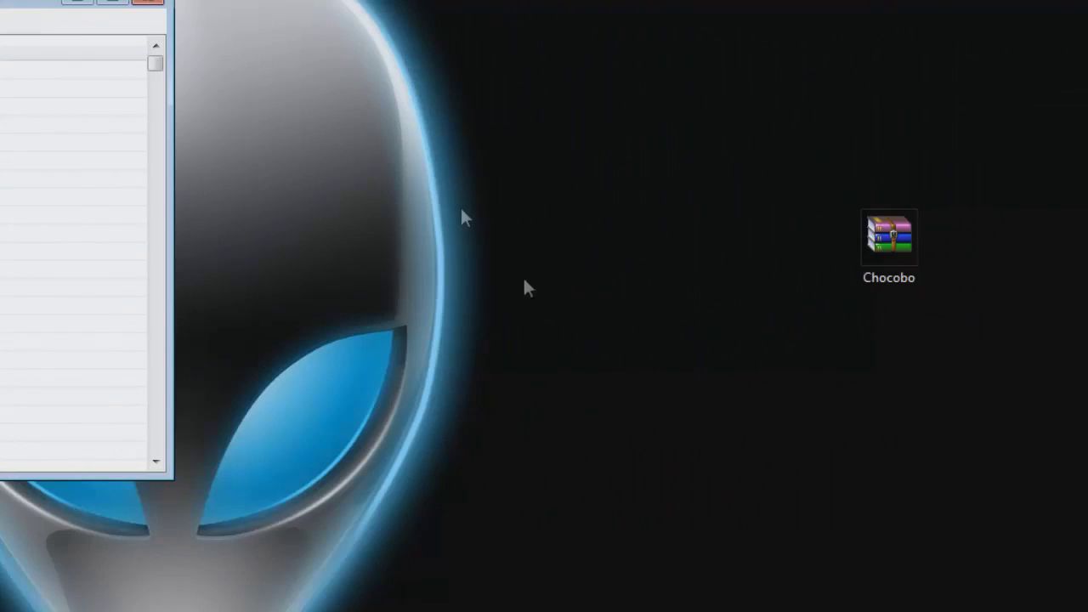
Open the Chocobo folder inside the Chocobo archive and extract the "Chocobo with seat" folder to the desktop.
left_click(862, 236)
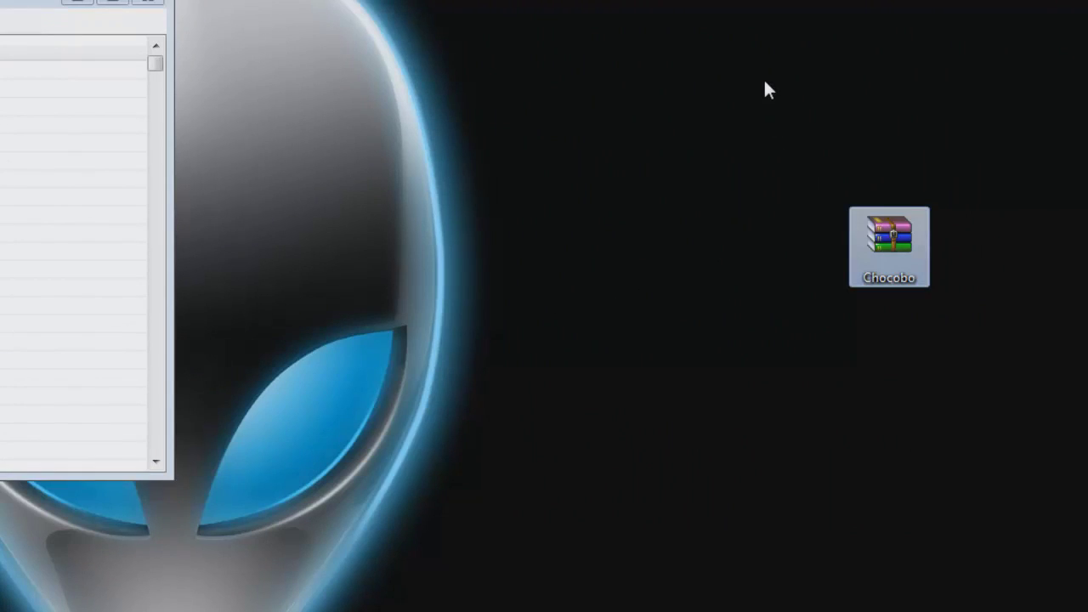
double_click(894, 238)
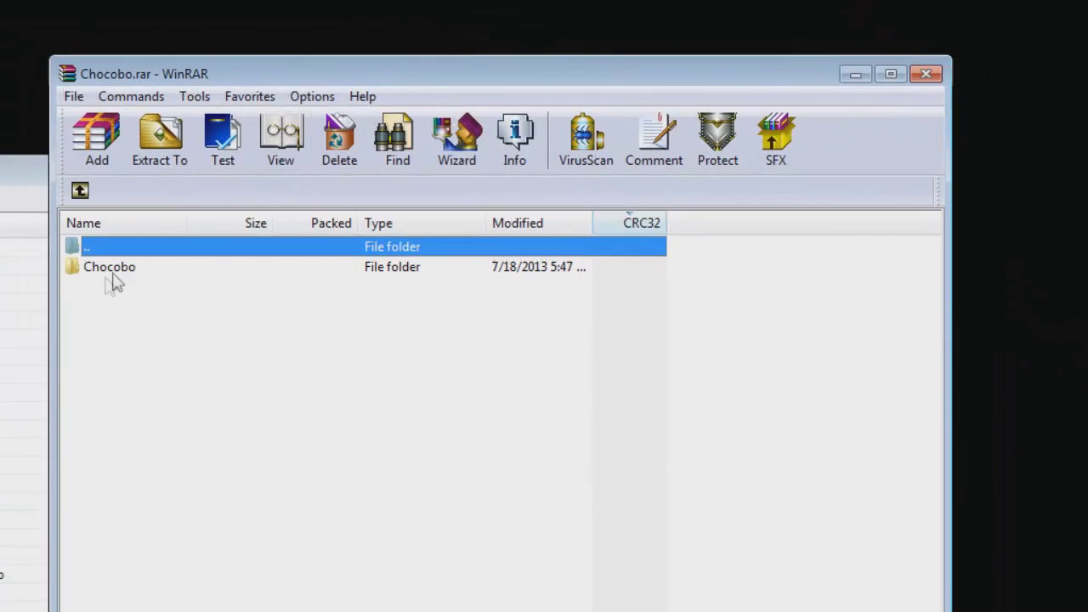
double_click(122, 275)
left_click_drag(173, 489, 125, 204)
left_click(216, 544)
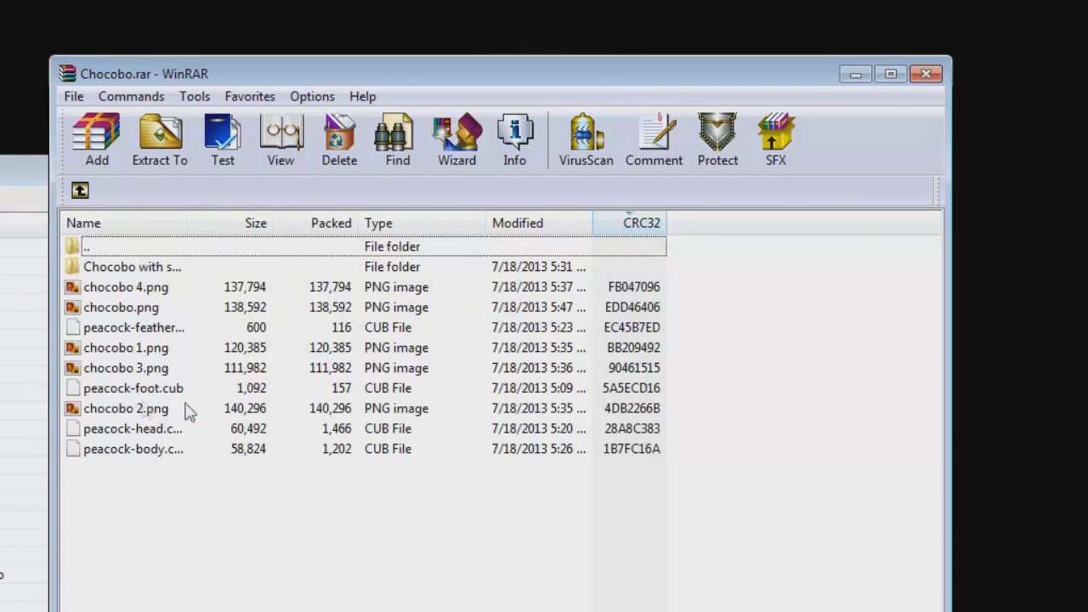
left_click(130, 457)
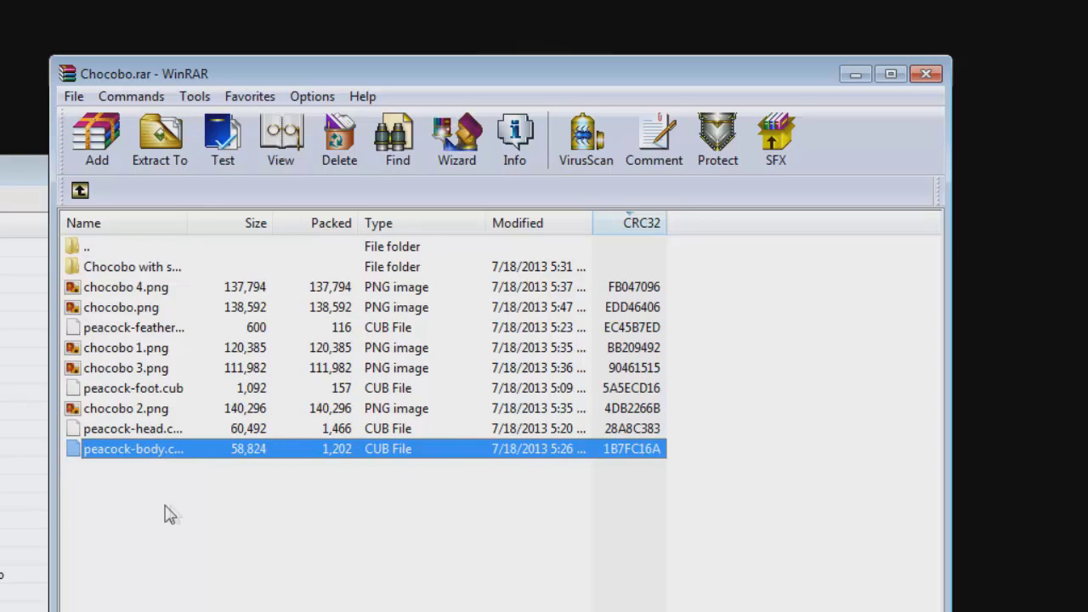
left_click_drag(150, 492, 890, 365)
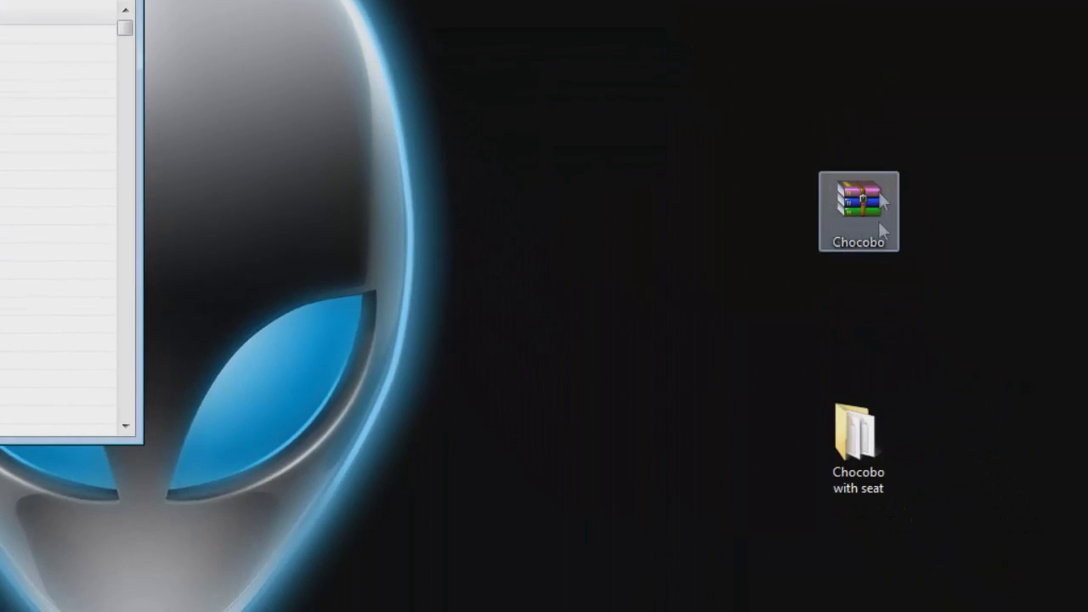
Move the Chocobo archive away from the "Chocobo with seat" folder on the desktop and check the cub files inside that folder.
left_click_drag(862, 200, 1024, 85)
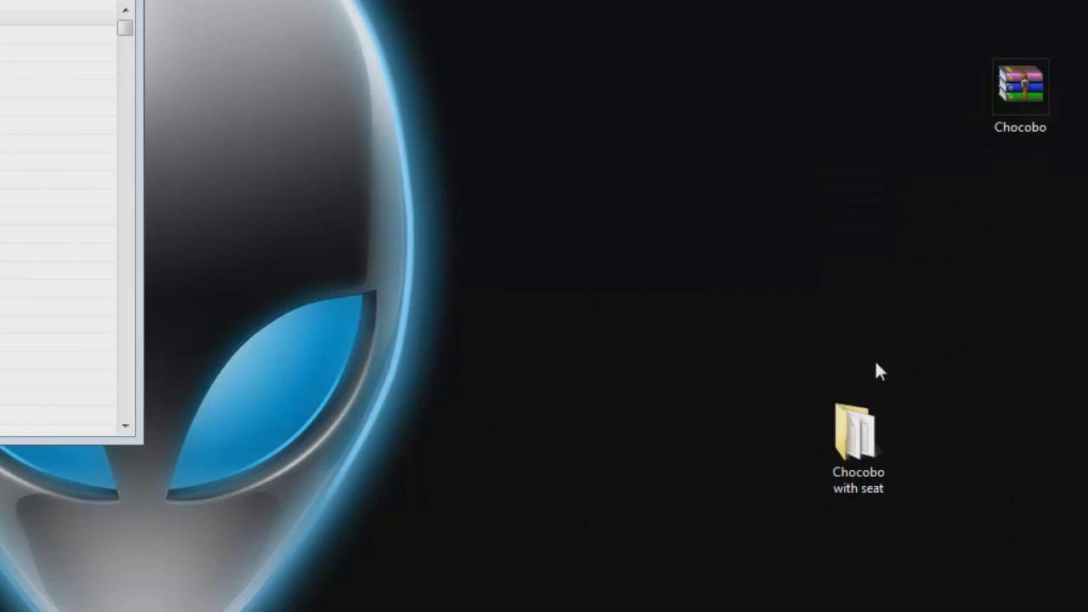
double_click(860, 435)
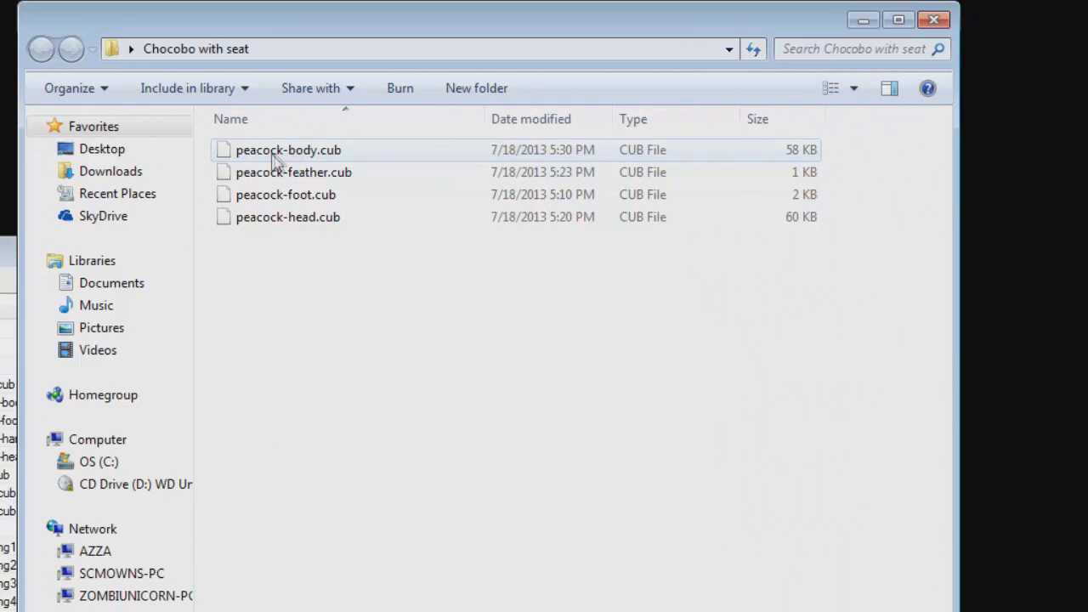
left_click_drag(311, 286, 275, 147)
left_click(417, 398)
left_click_drag(532, 9, 740, 161)
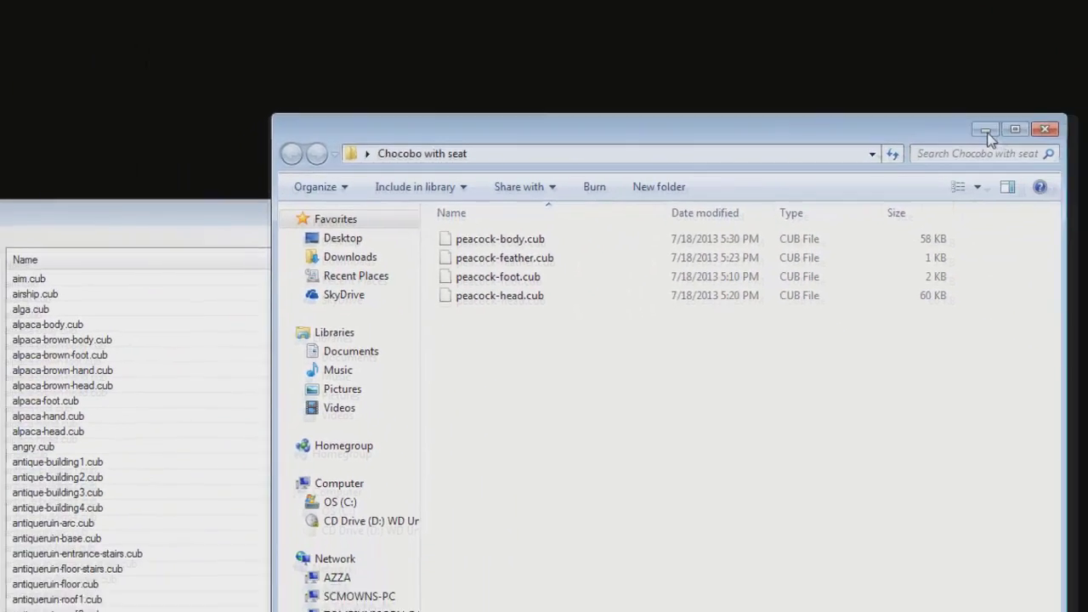
left_click(1056, 119)
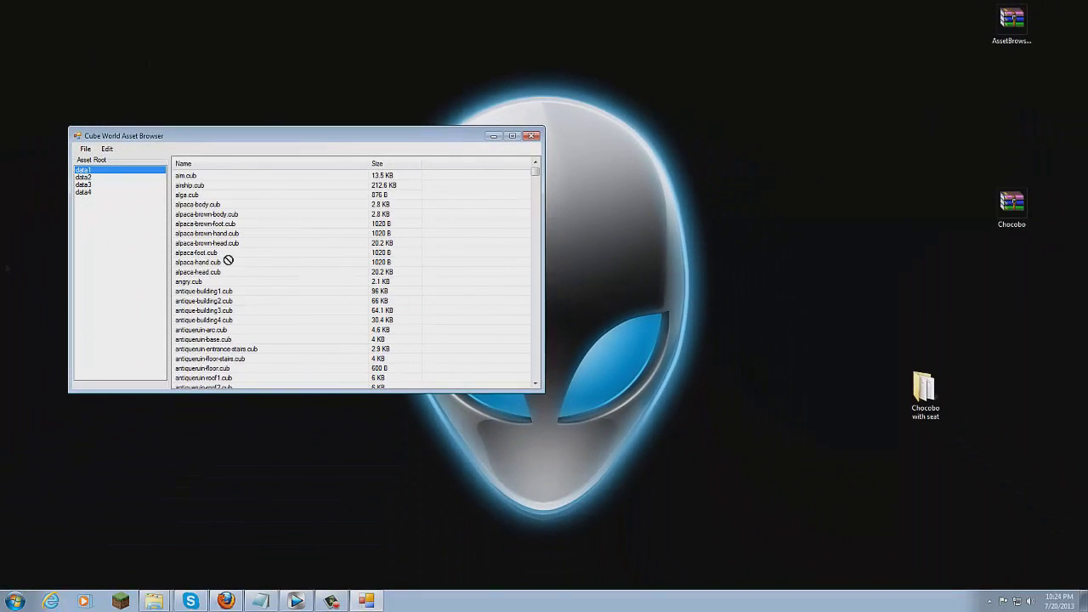
Extract glider.cub from the Space Ship Glider Texture archive to the desktop, replacing the existing copy.
left_click_drag(227, 260, 746, 277)
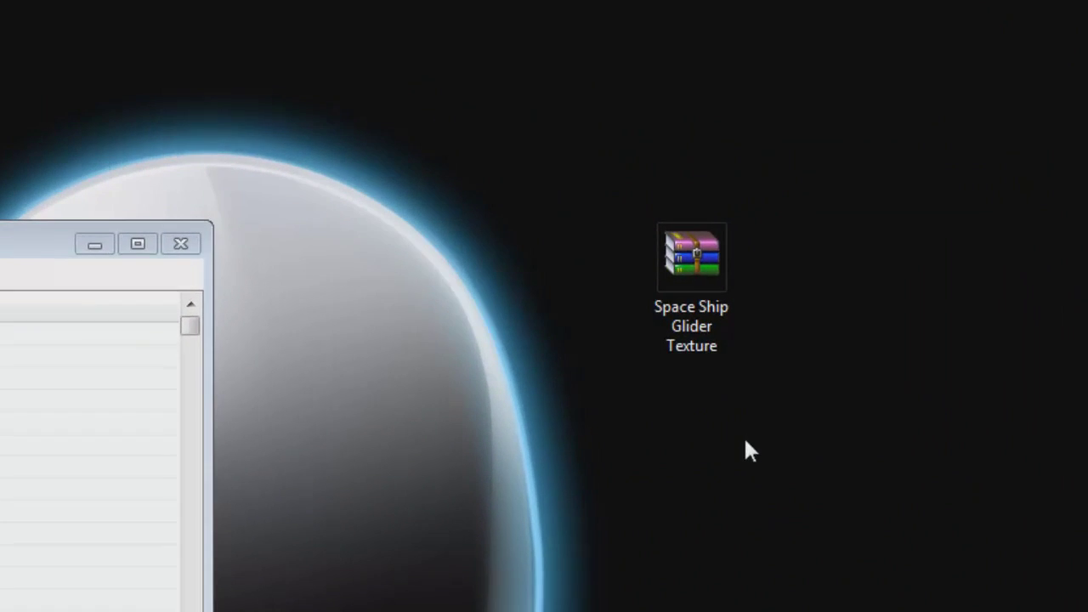
left_click_drag(707, 320, 890, 355)
double_click(895, 259)
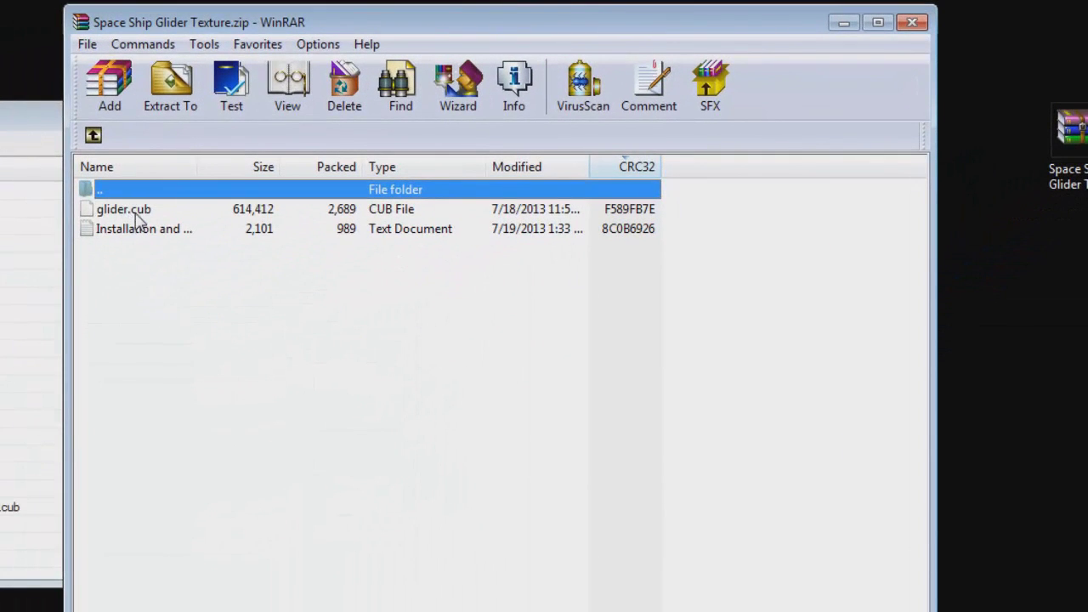
left_click(130, 212)
left_click(133, 230)
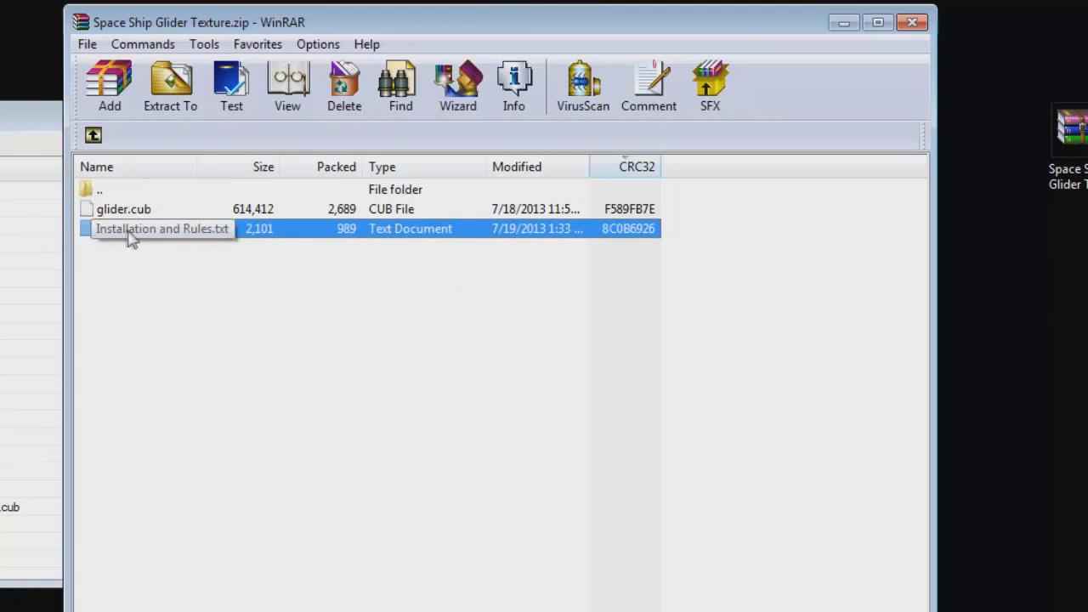
left_click(115, 212)
left_click_drag(115, 213, 1084, 398)
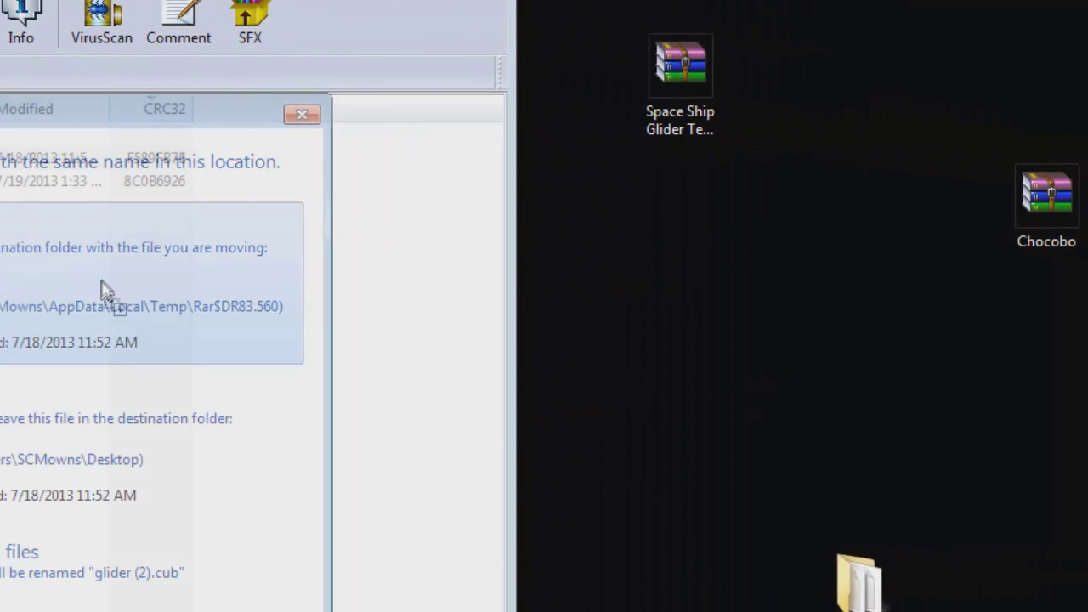
left_click(100, 289)
left_click_drag(696, 331, 854, 361)
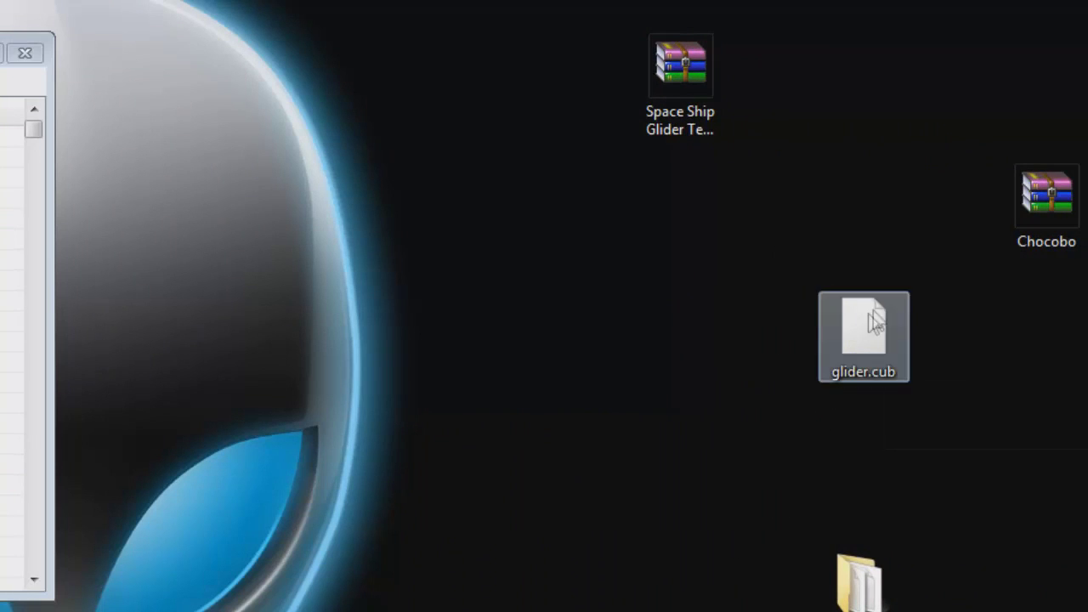
Place glider.cub directly above the "Chocobo with seat" folder on the desktop.
left_click_drag(891, 235, 814, 199)
left_click(884, 422)
left_click(813, 199)
left_click_drag(833, 302, 833, 432)
left_click(765, 416)
mouse_move(697, 351)
left_mouse_down()
mouse_move(1008, 611)
mouse_move(705, 357)
left_mouse_up()
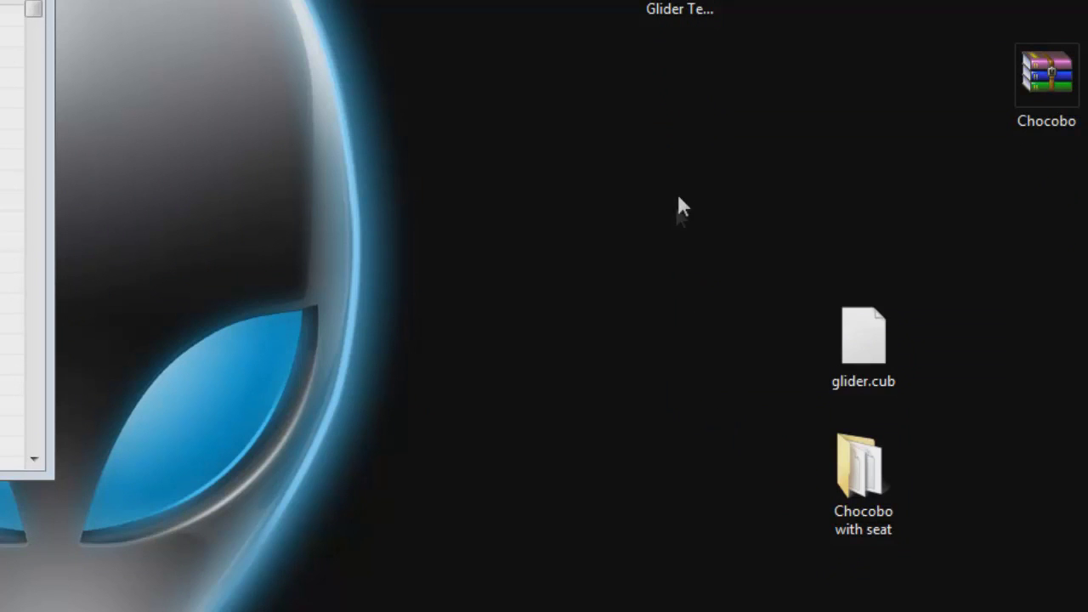
Create a new desktop folder named pkmon.
right_click(668, 150)
mouse_move(890, 377)
left_click(1009, 375)
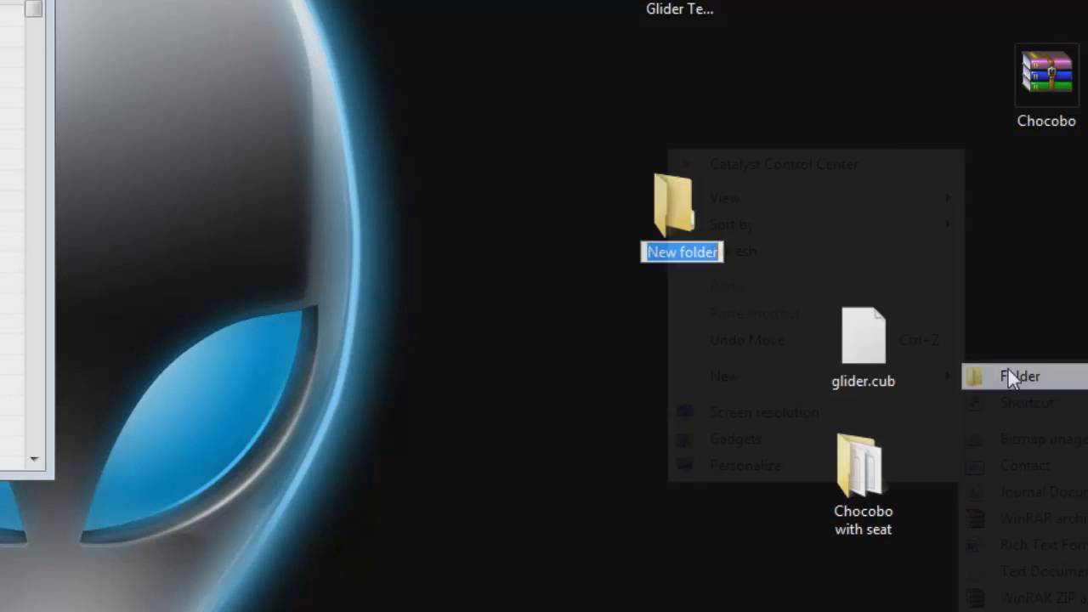
type("pkmon")
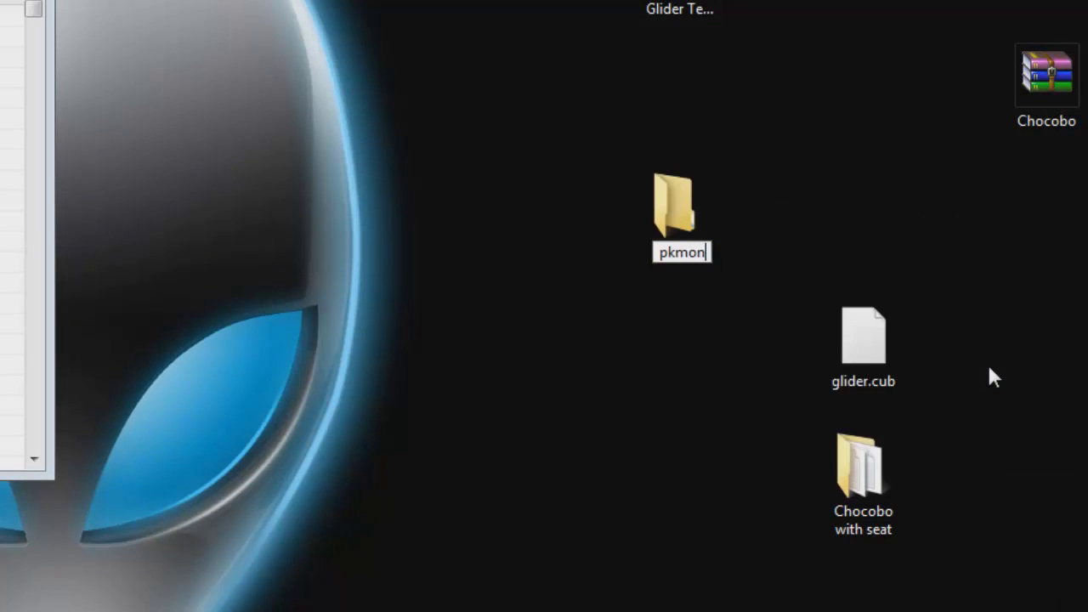
key("Return")
Extract the Chocobo folder from the Chocobo archive into the pkmon folder, open the extracted folder and select everything in it.
double_click(686, 213)
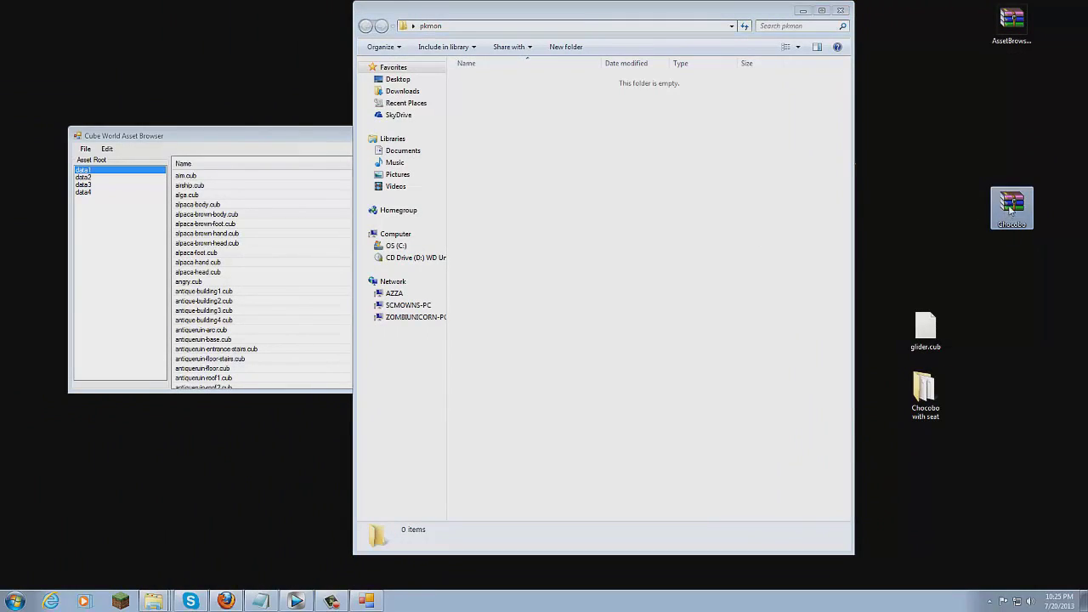
double_click(1010, 208)
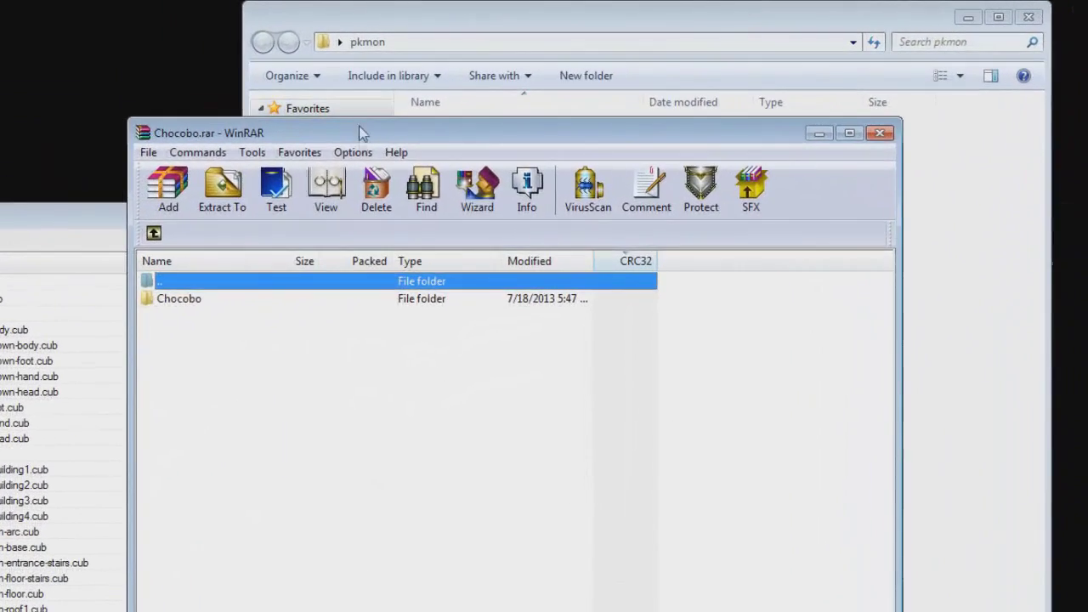
left_click_drag(359, 133, 1087, 210)
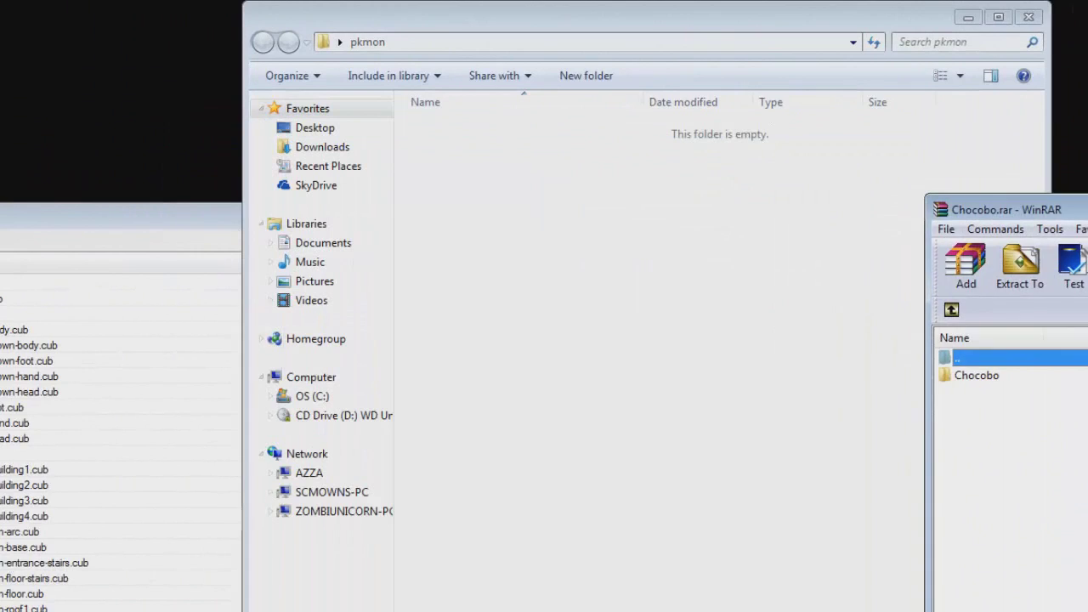
left_click(991, 377)
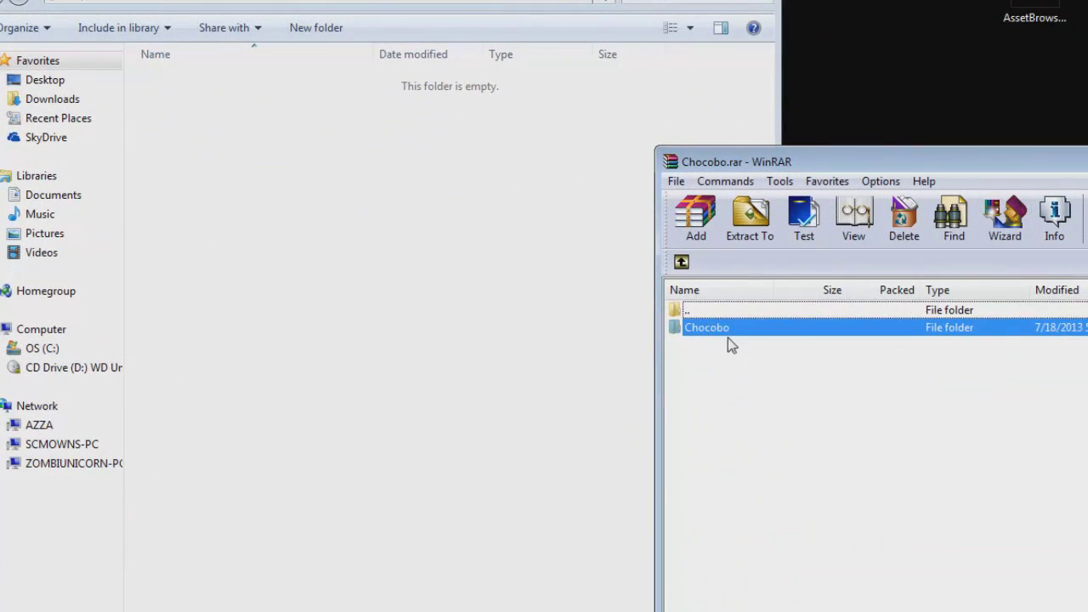
left_click_drag(730, 341, 323, 246)
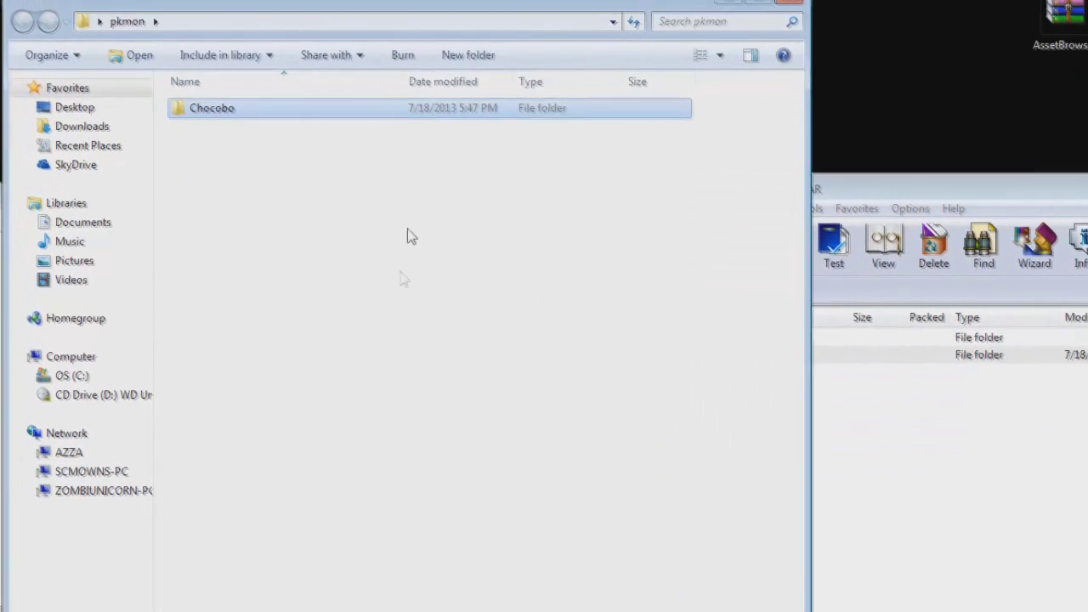
double_click(235, 129)
key("ctrl+a")
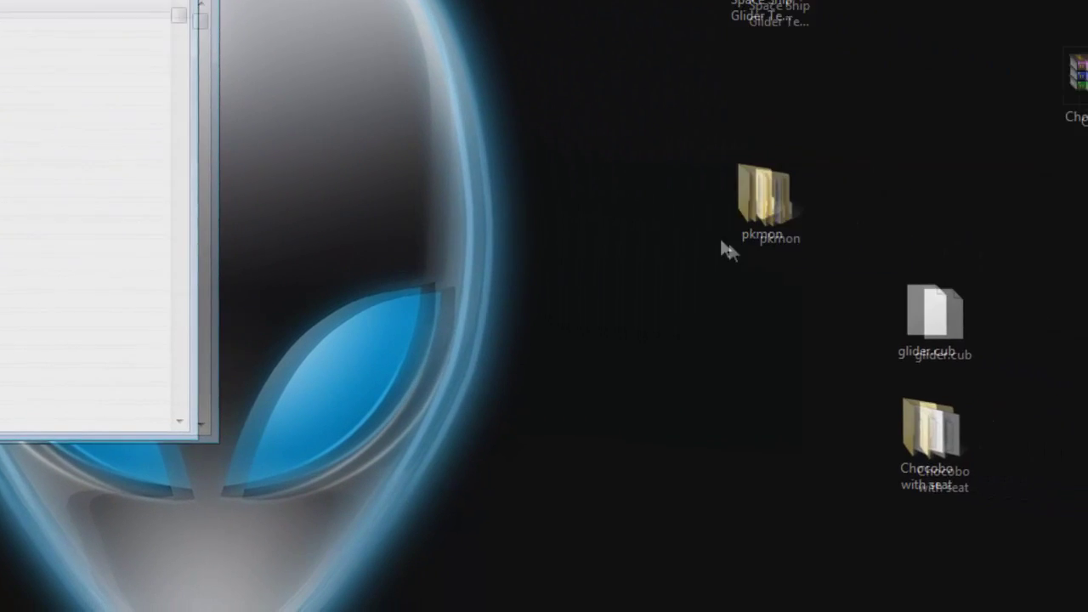
Check glider.cub on the desktop and the peacock cub files inside the "Chocobo with seat" folder.
left_click(935, 315)
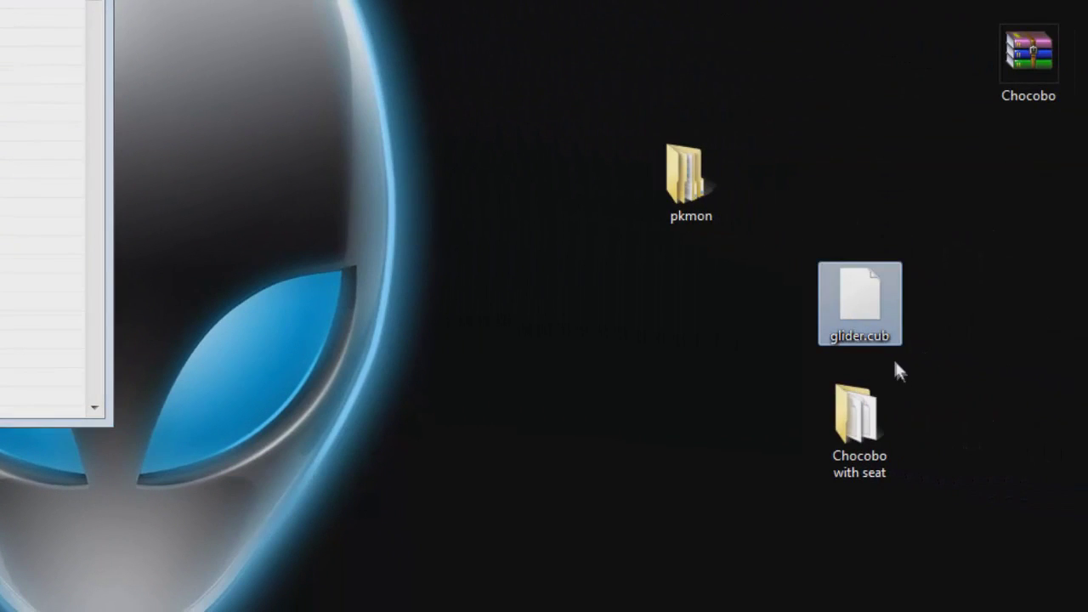
left_click(860, 425)
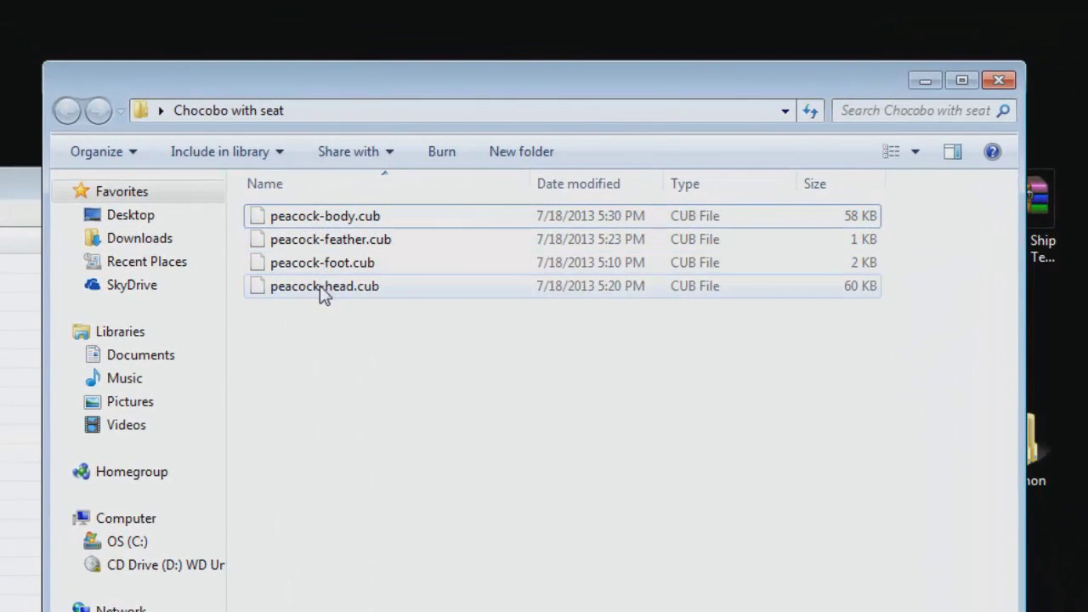
left_click(999, 80)
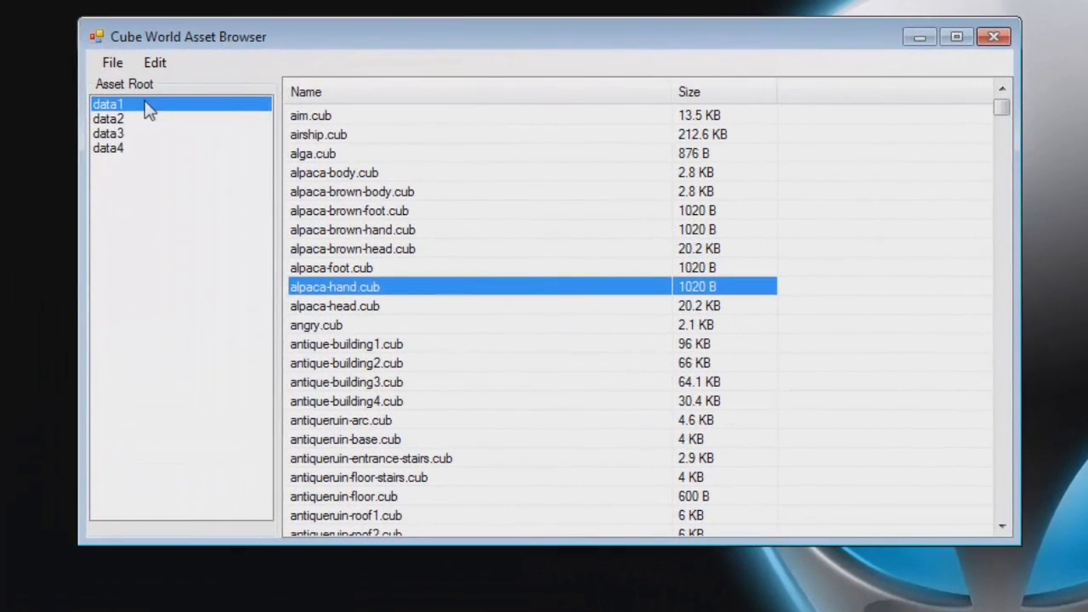
Insert glider.cub from the desktop into the data1 asset root.
left_click(137, 105)
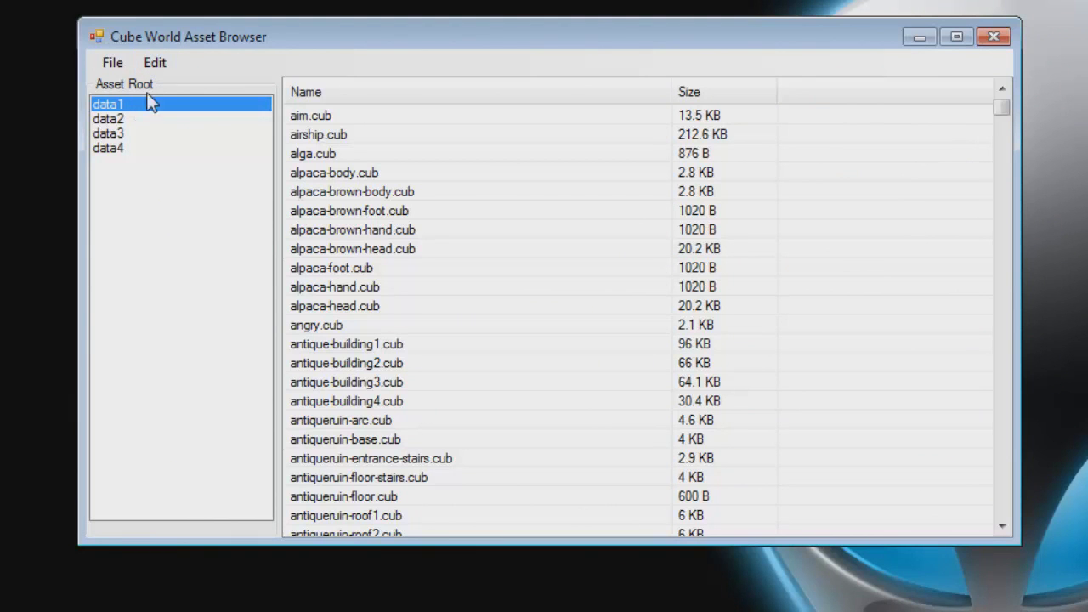
left_click(158, 66)
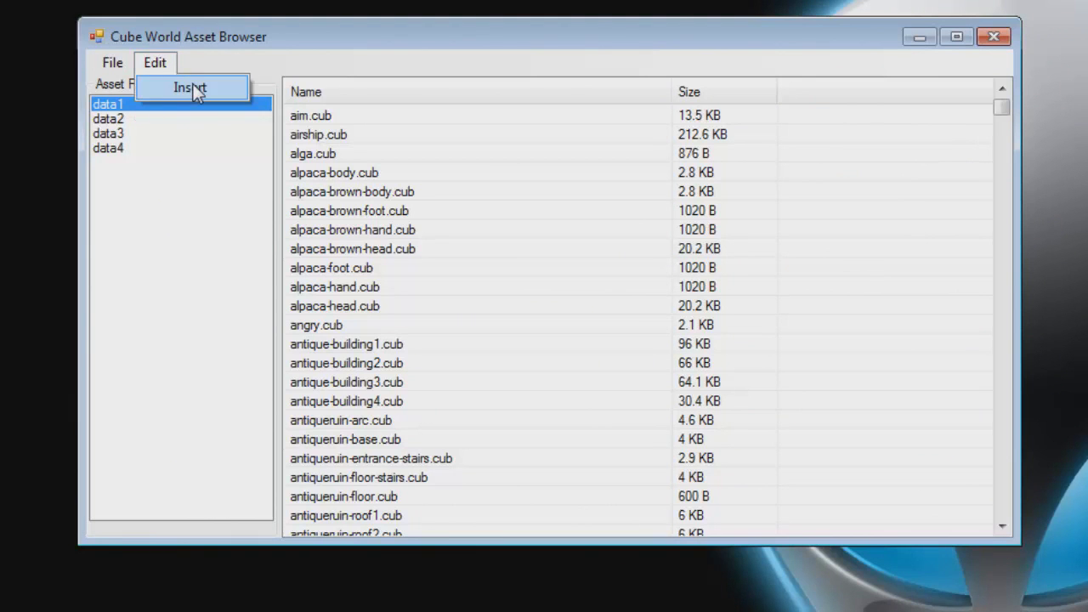
left_click(192, 87)
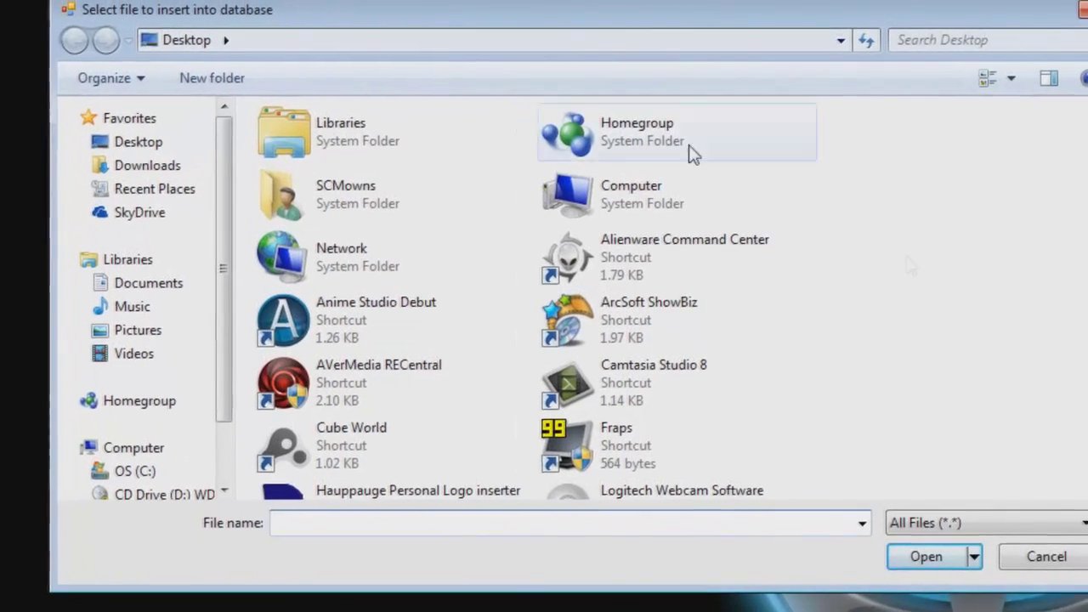
scroll(1069, 405, "down", 10)
scroll(984, 360, "down", 7)
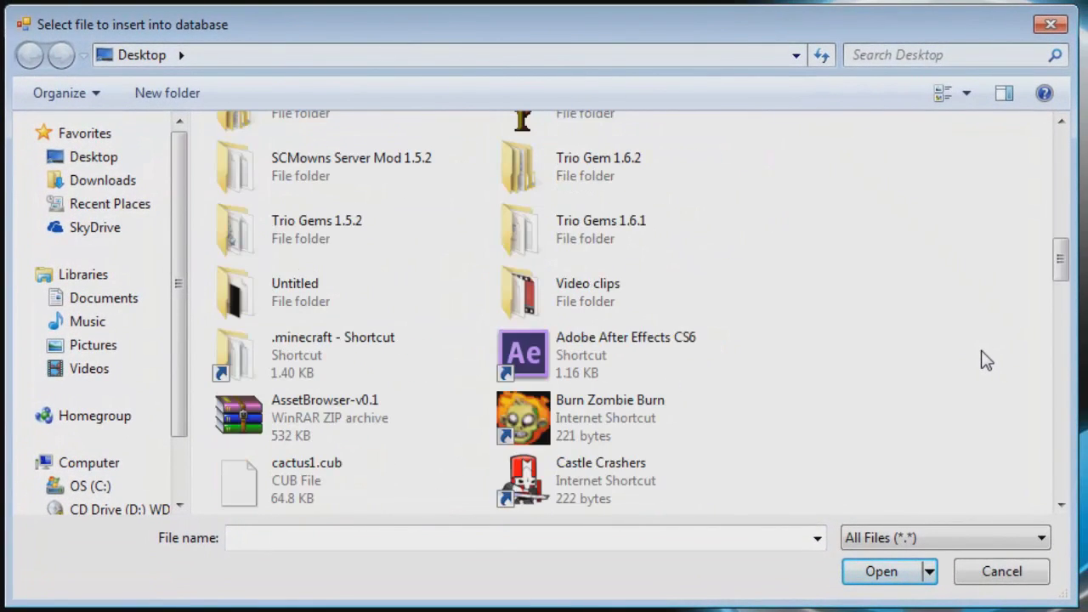
scroll(908, 357, "down", 3)
scroll(909, 357, "up", 3)
left_click(324, 276)
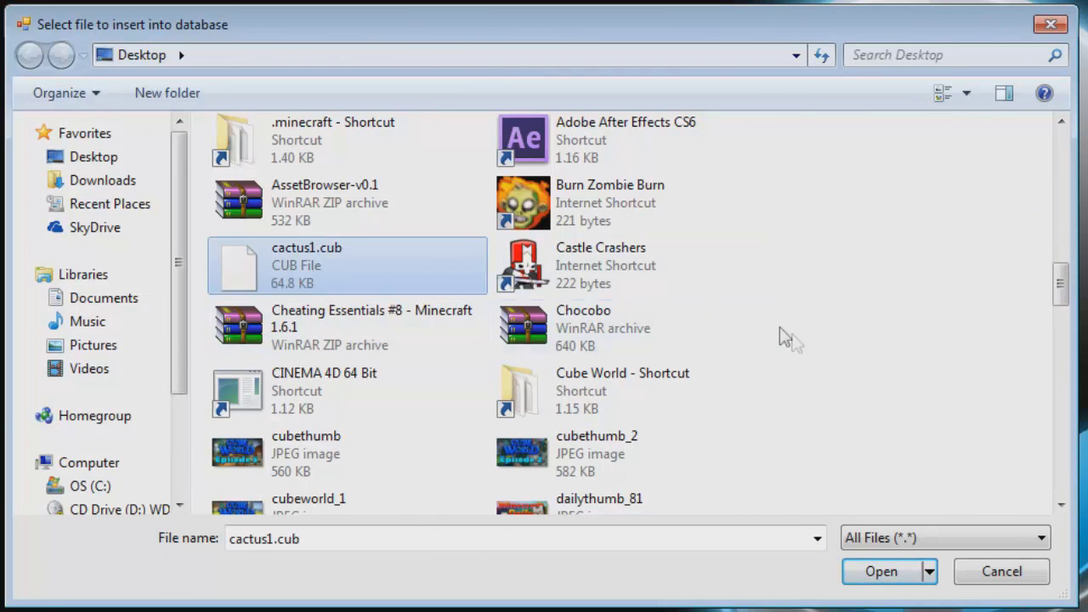
left_click(880, 360)
scroll(881, 367, "down", 8)
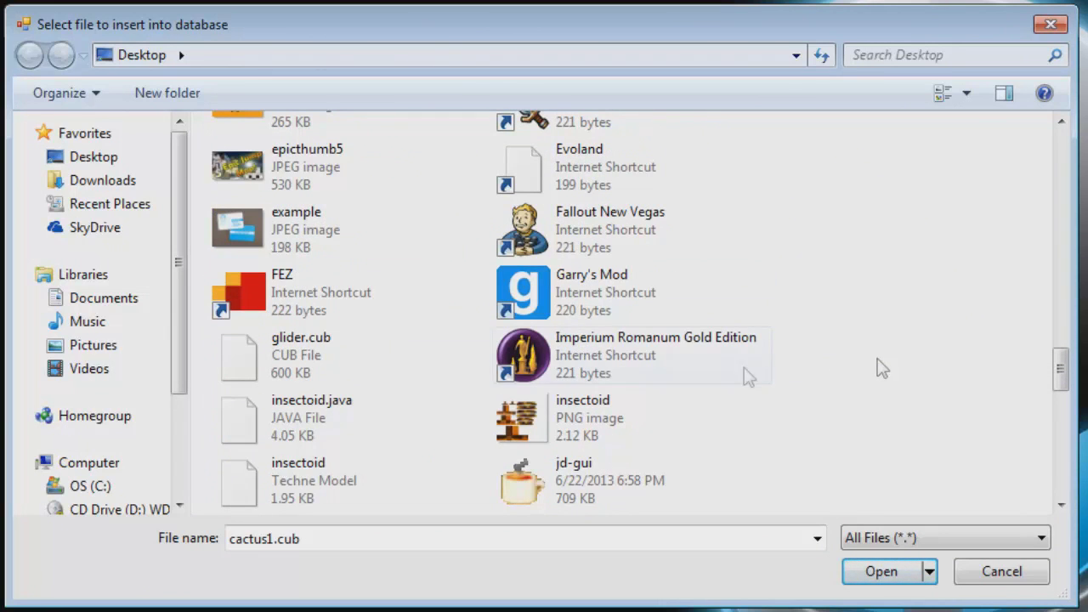
left_click(322, 343)
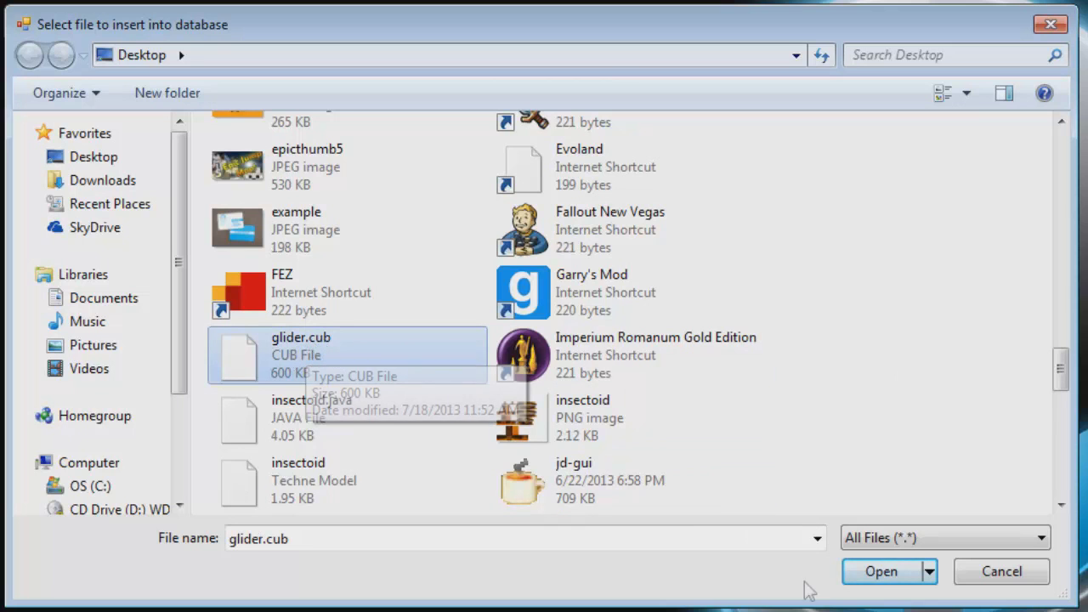
left_click(874, 574)
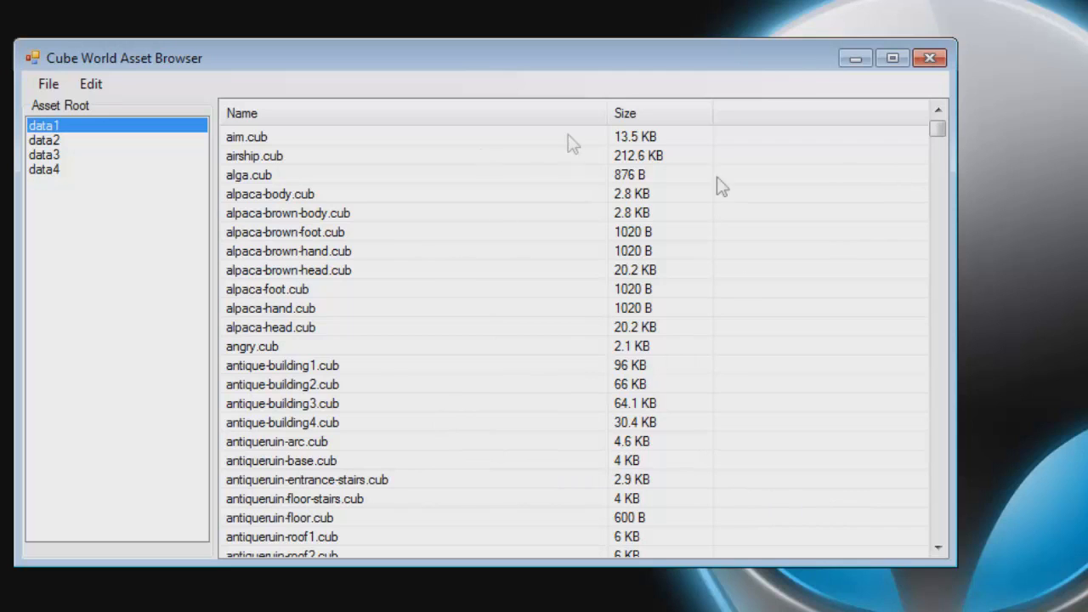
Insert peacock-body.cub from the desktop's "Chocobo with seat" folder into the data1 asset root.
left_click(96, 90)
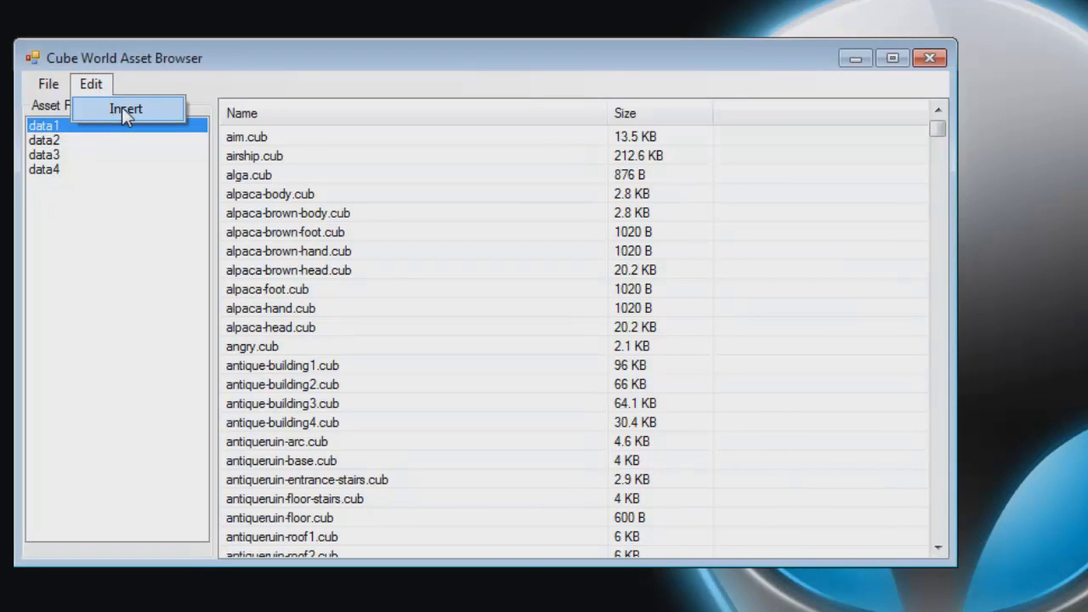
left_click(124, 109)
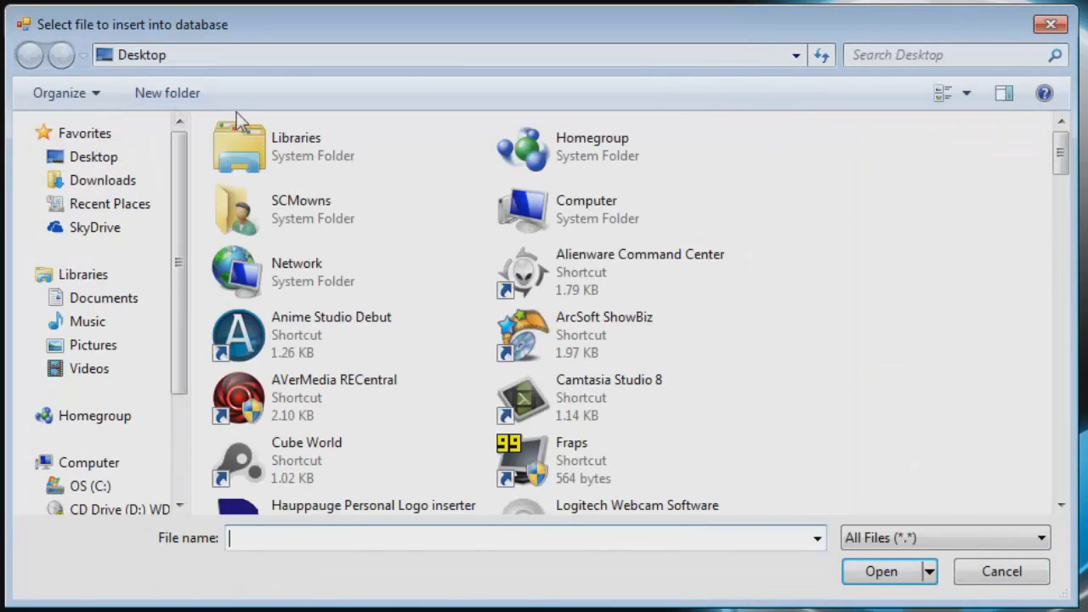
scroll(850, 357, "down", 3)
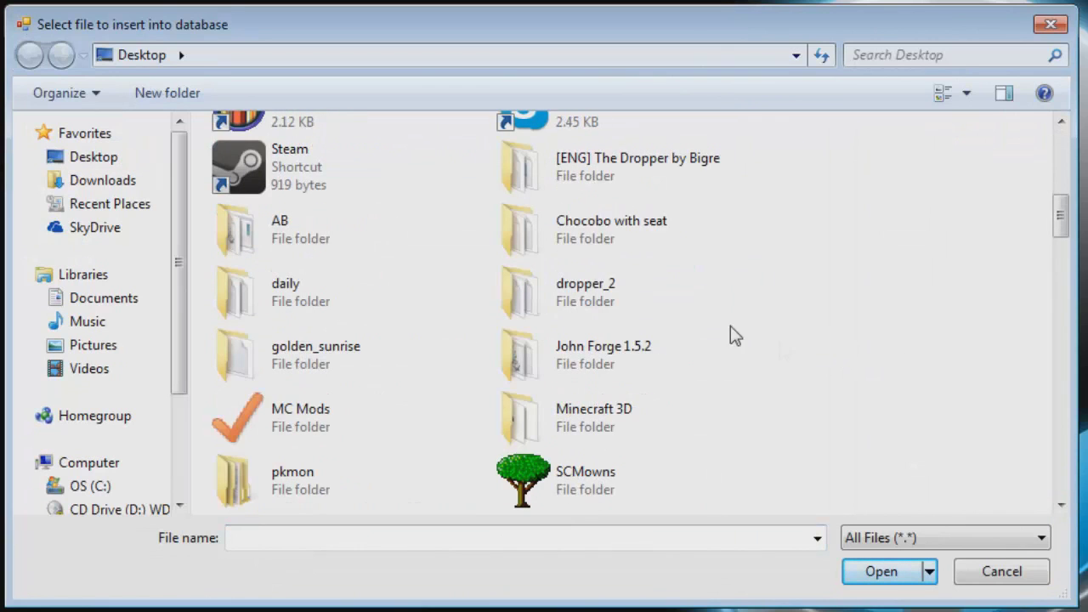
left_click(571, 247)
double_click(595, 238)
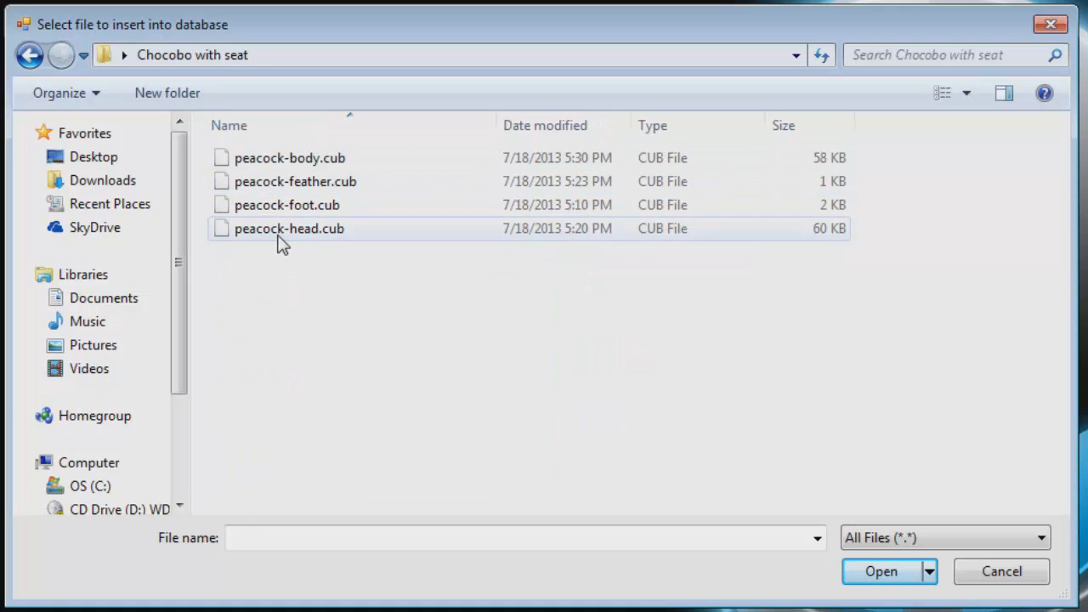
left_click(275, 206)
left_click(272, 161)
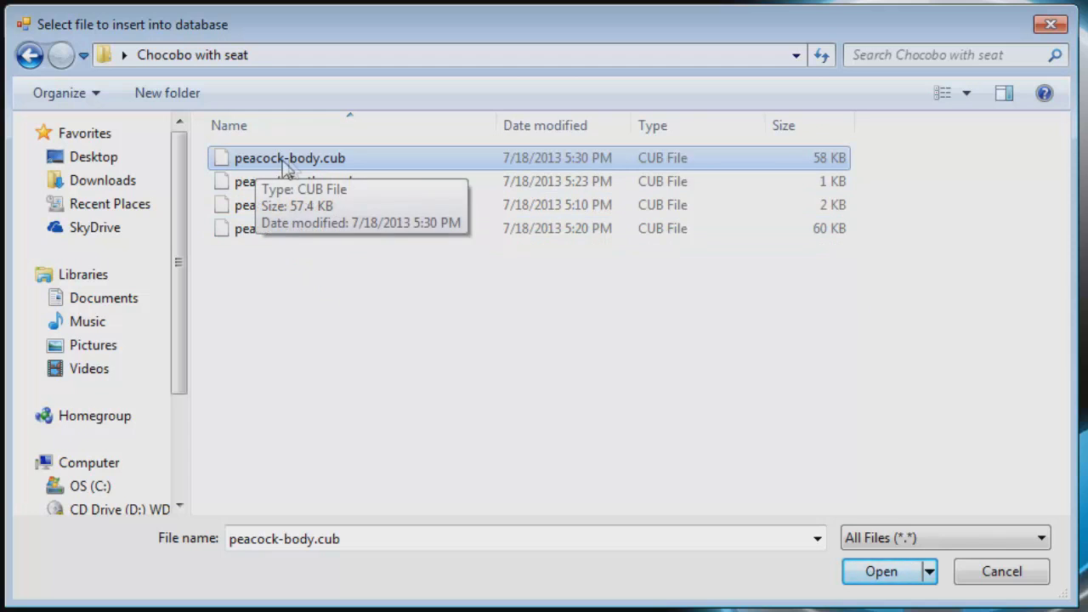
left_click(882, 571)
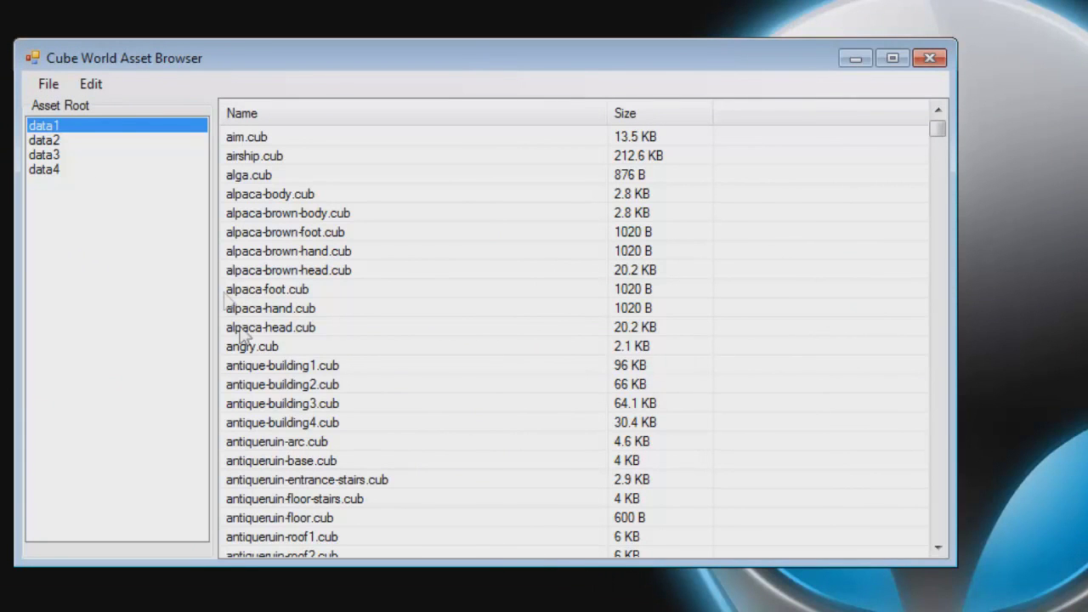
Insert peacock-feather.cub from the "Chocobo with seat" folder into the data1 asset root.
left_click(88, 83)
left_click(124, 105)
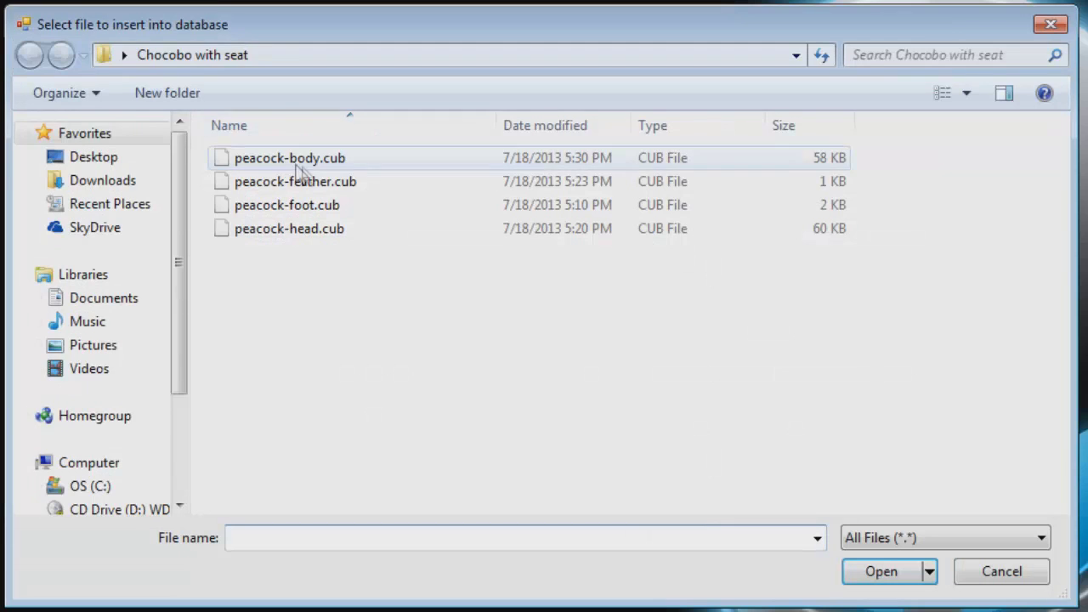
left_click(310, 185)
left_click(879, 574)
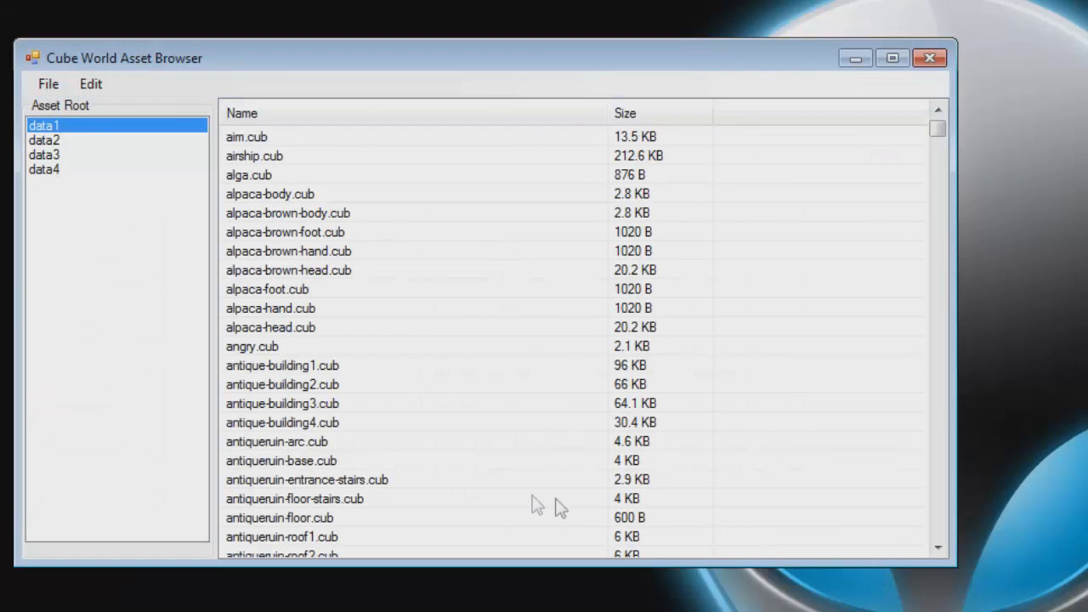
Insert peacock-foot.cub from the "Chocobo with seat" folder into the data1 asset root.
left_click(90, 83)
left_click(136, 111)
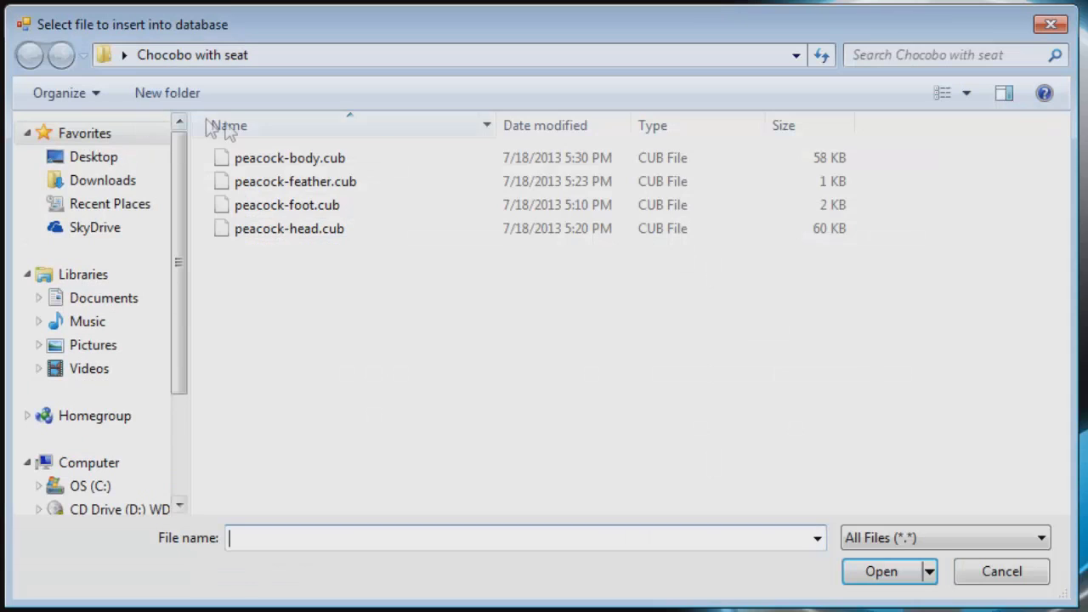
left_click(289, 209)
left_click(875, 572)
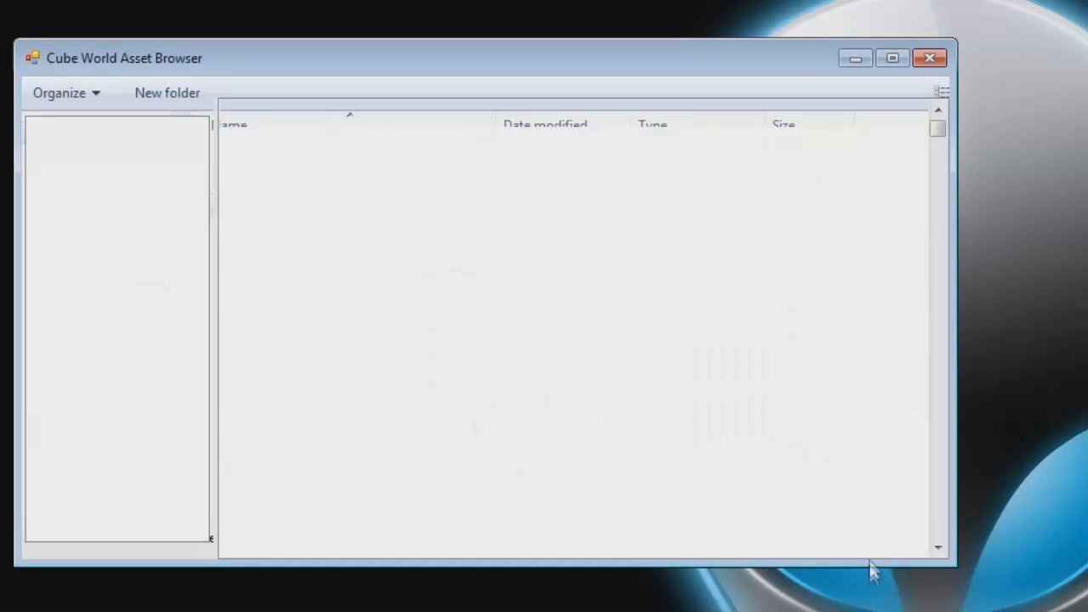
Insert peacock-head.cub from the "Chocobo with seat" folder into the data1 asset root.
left_click(91, 84)
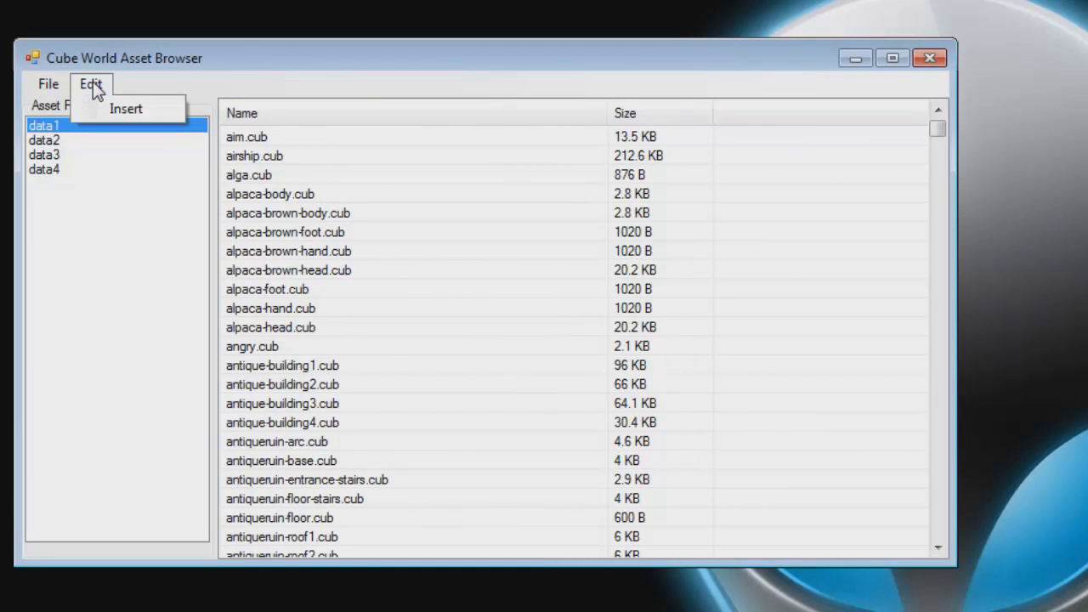
left_click(126, 109)
left_click(293, 229)
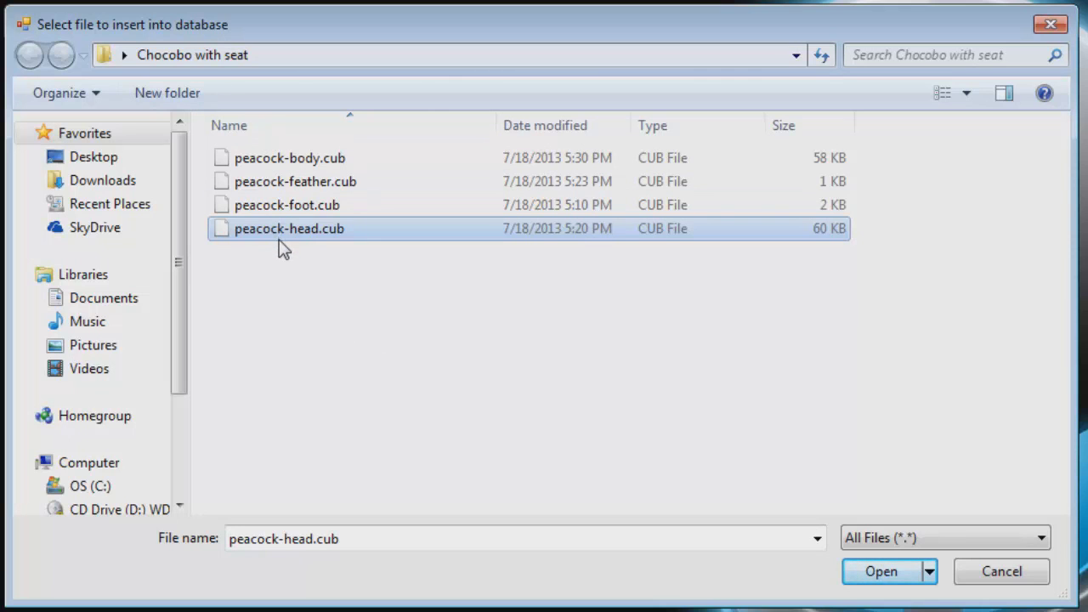
left_click(873, 568)
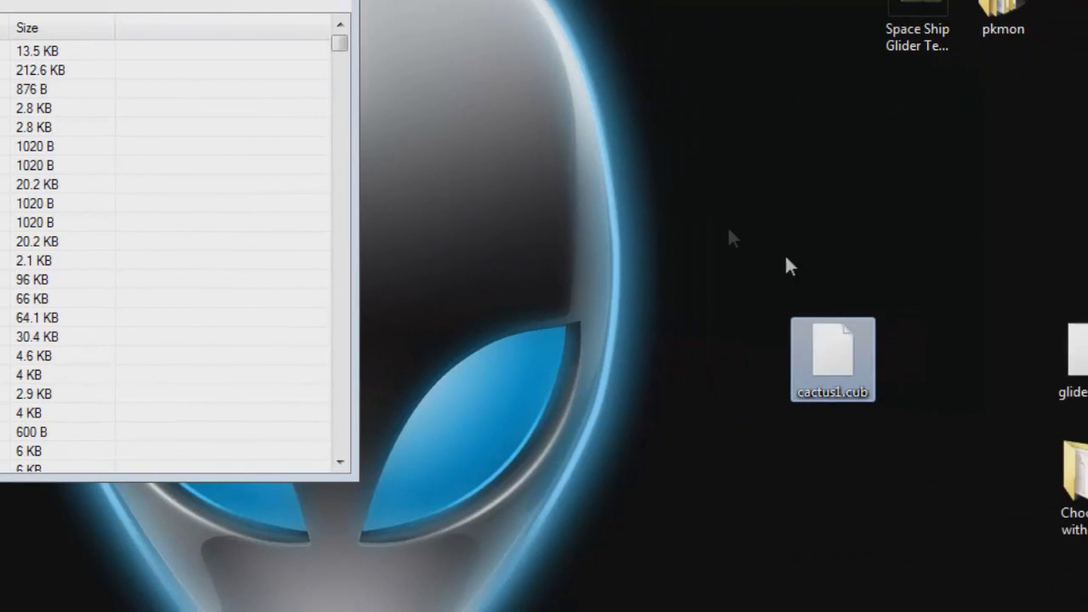
Move cactus1.cub on the desktop so it sits directly beside glider.cub.
left_click_drag(722, 224, 1011, 504)
left_click(946, 545)
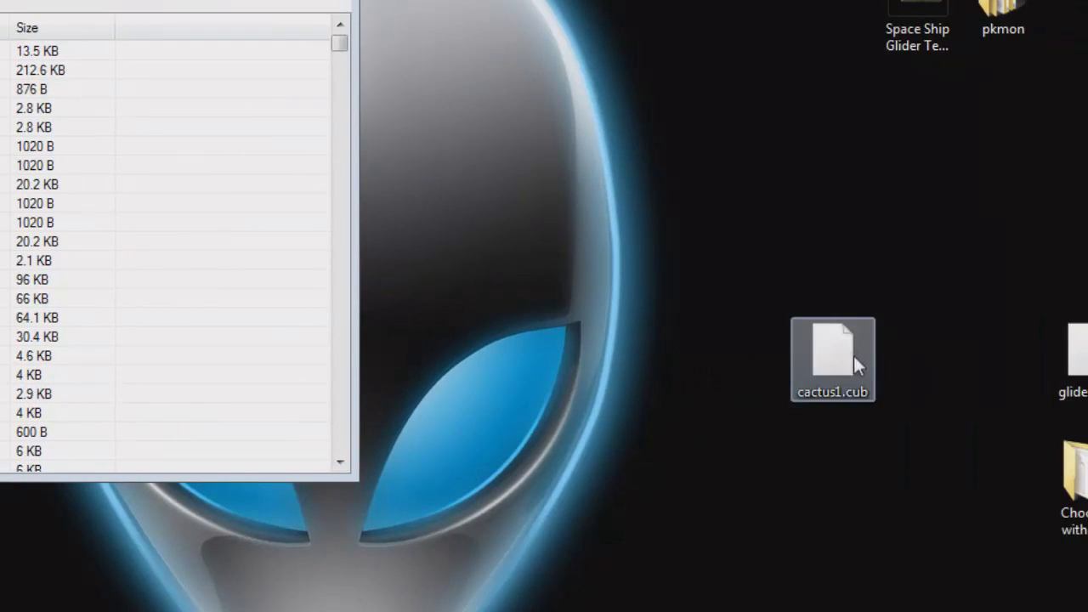
left_click_drag(853, 353, 1022, 353)
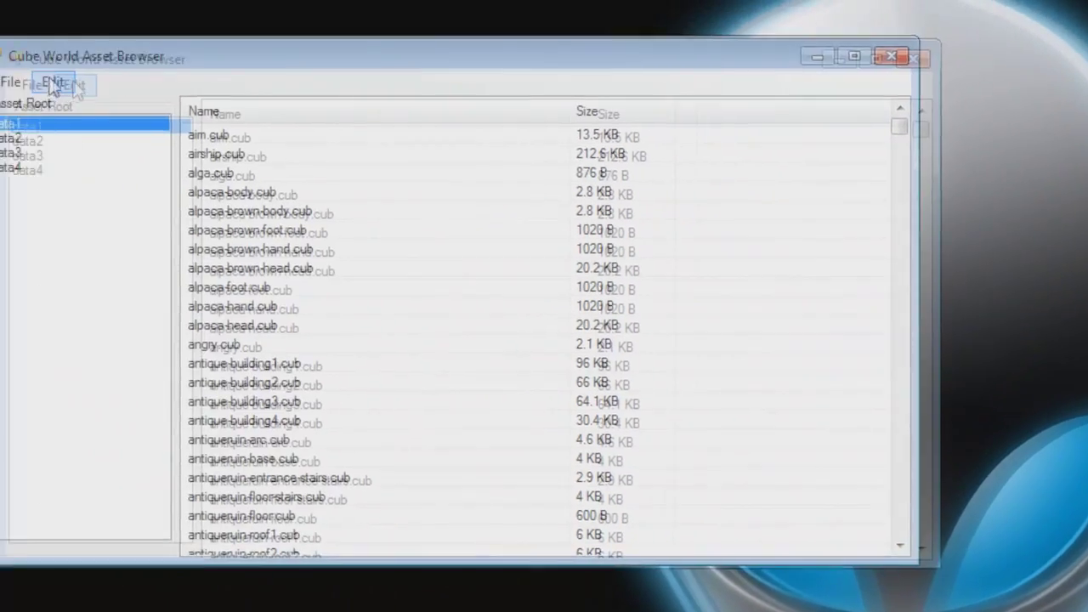
Insert cactus1.cub from the desktop into the data1 asset root and close the asset browser.
left_click(138, 95)
left_click(173, 119)
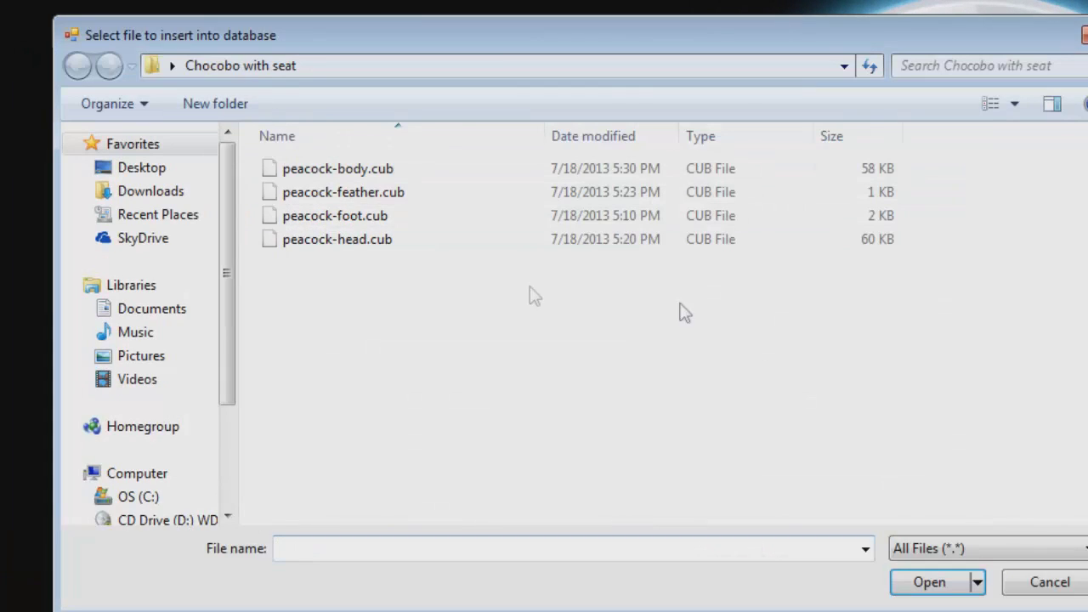
left_click(141, 168)
scroll(785, 427, "down", 10)
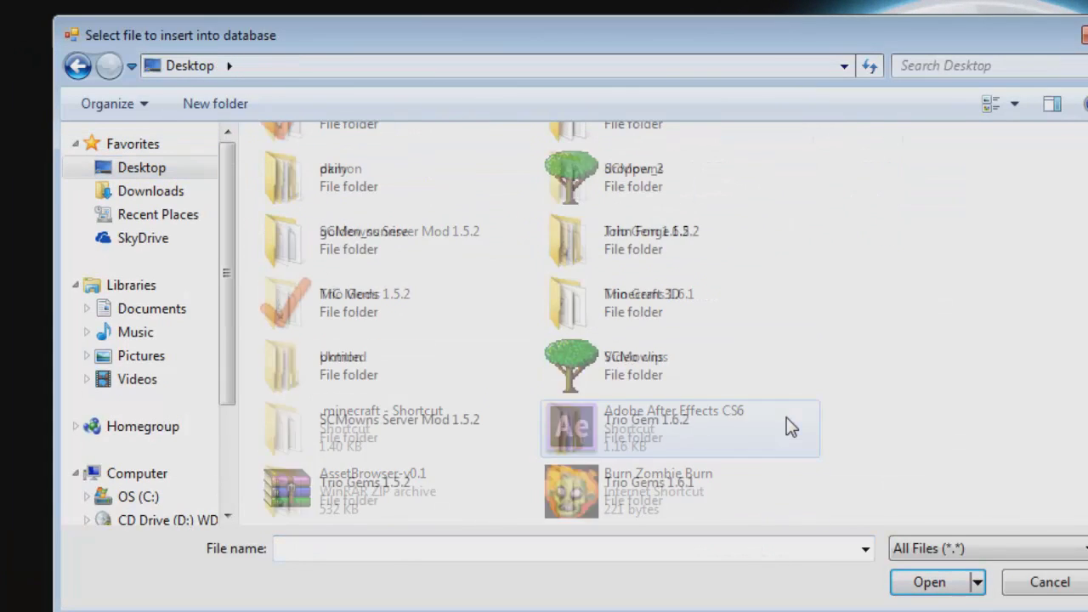
left_click(309, 367)
left_click(955, 588)
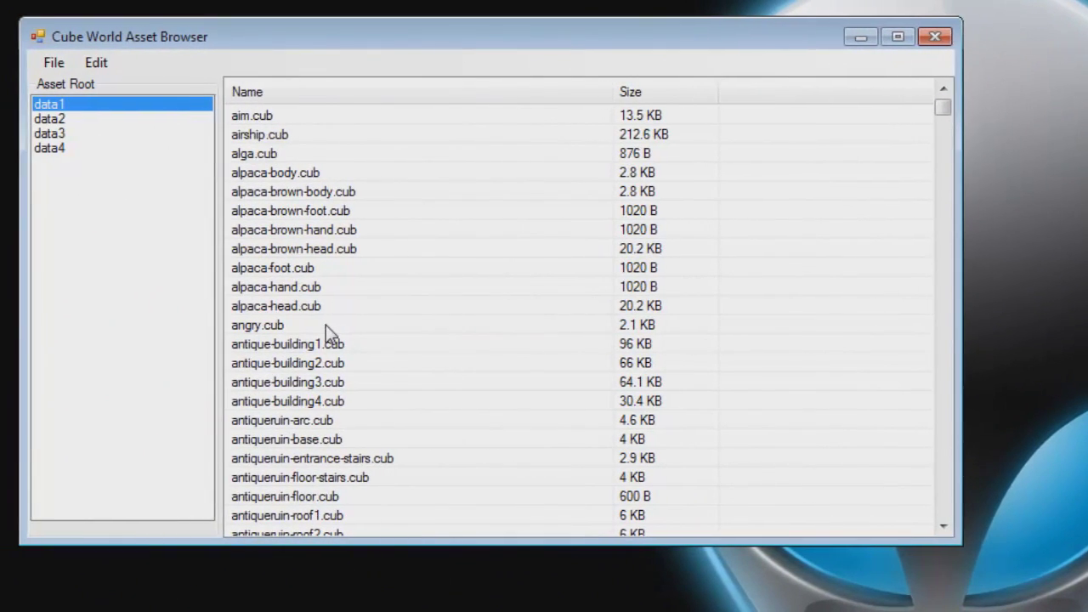
left_click(53, 63)
left_click(85, 119)
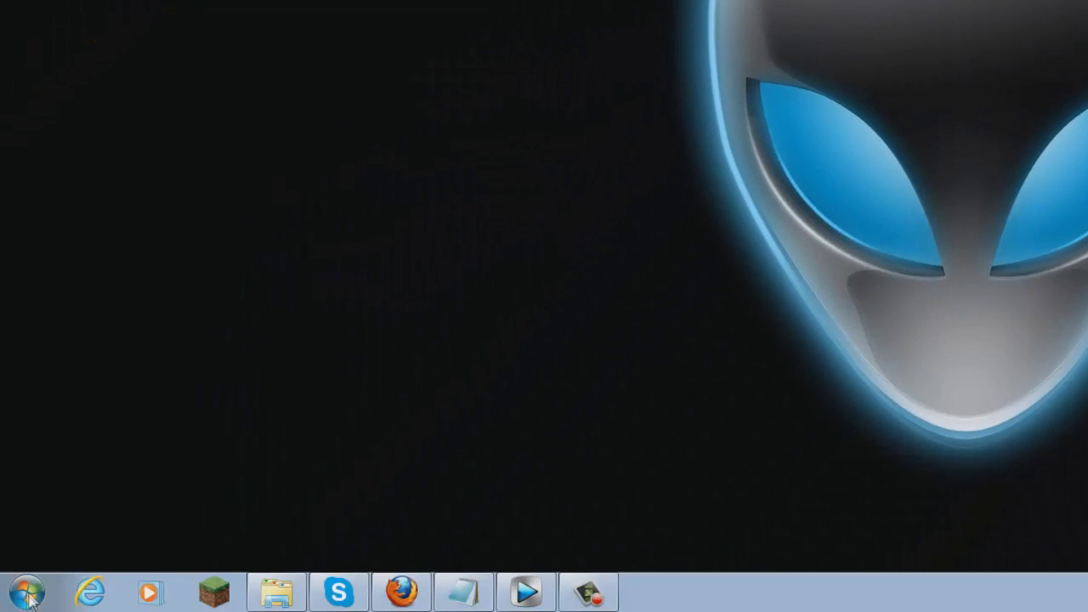
Open the Cube World folder inside Program Files (x86) on the OS (C:) drive.
left_click(28, 598)
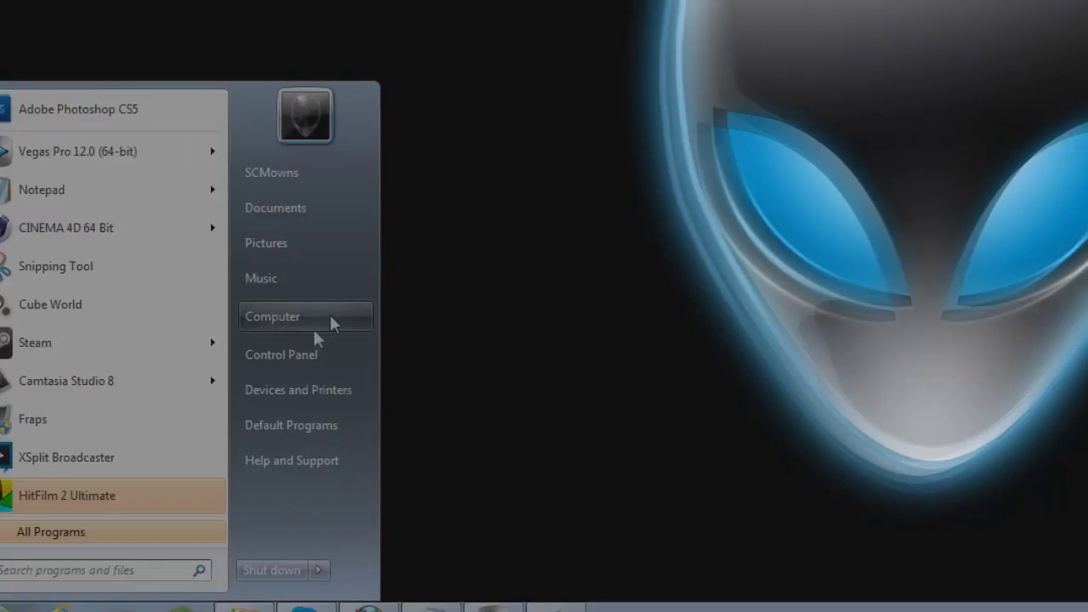
left_click(331, 323)
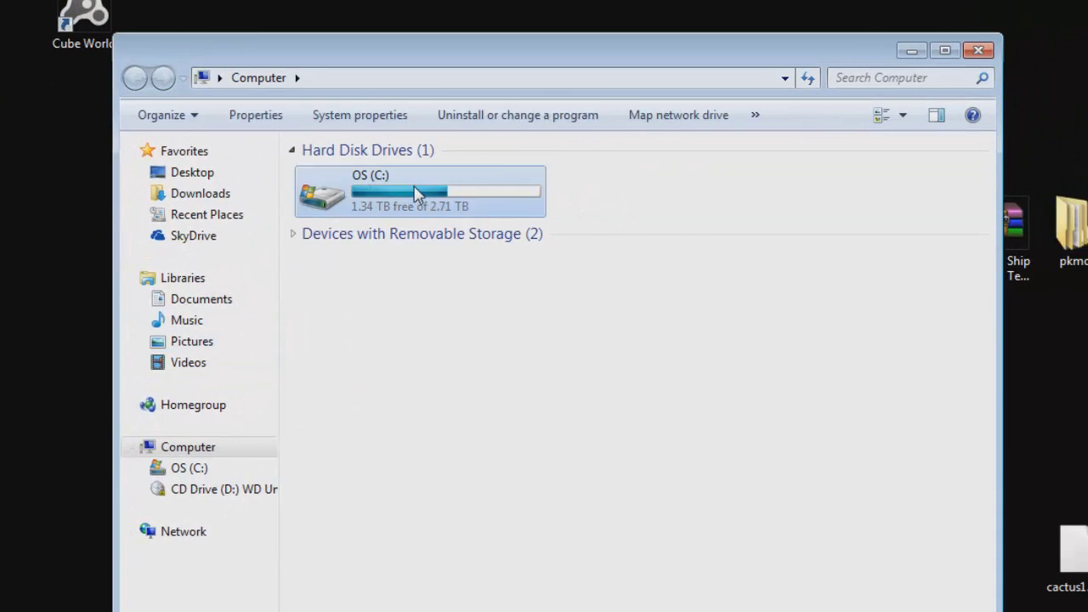
double_click(423, 201)
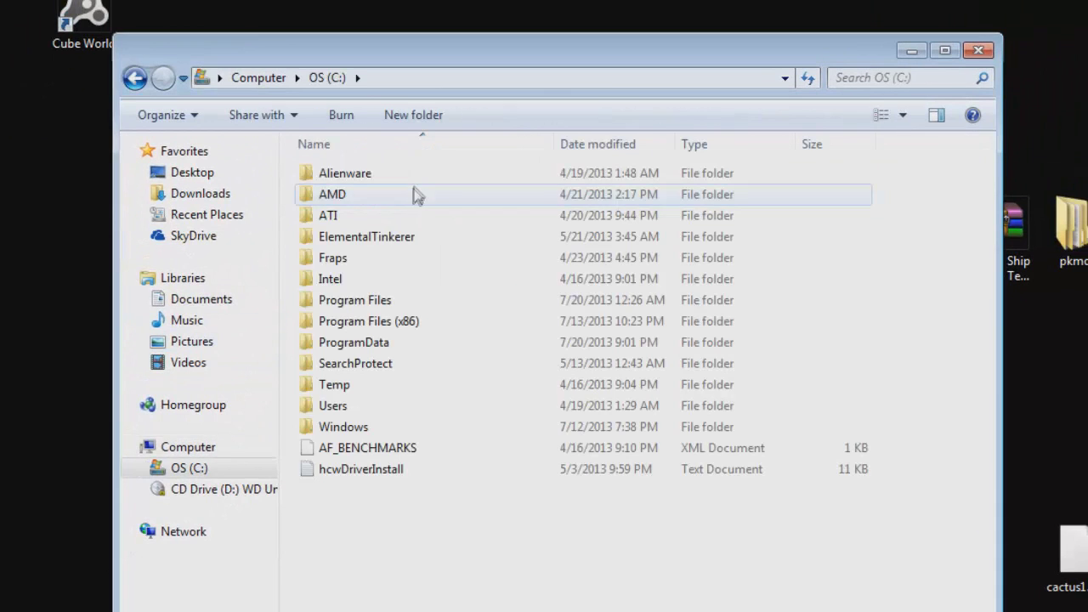
double_click(375, 323)
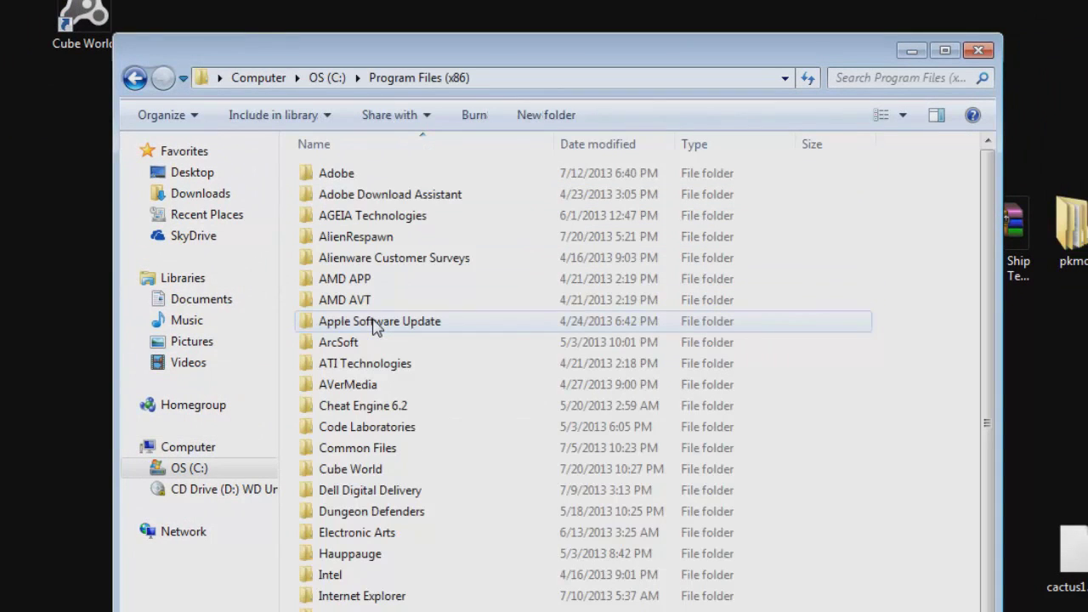
double_click(362, 473)
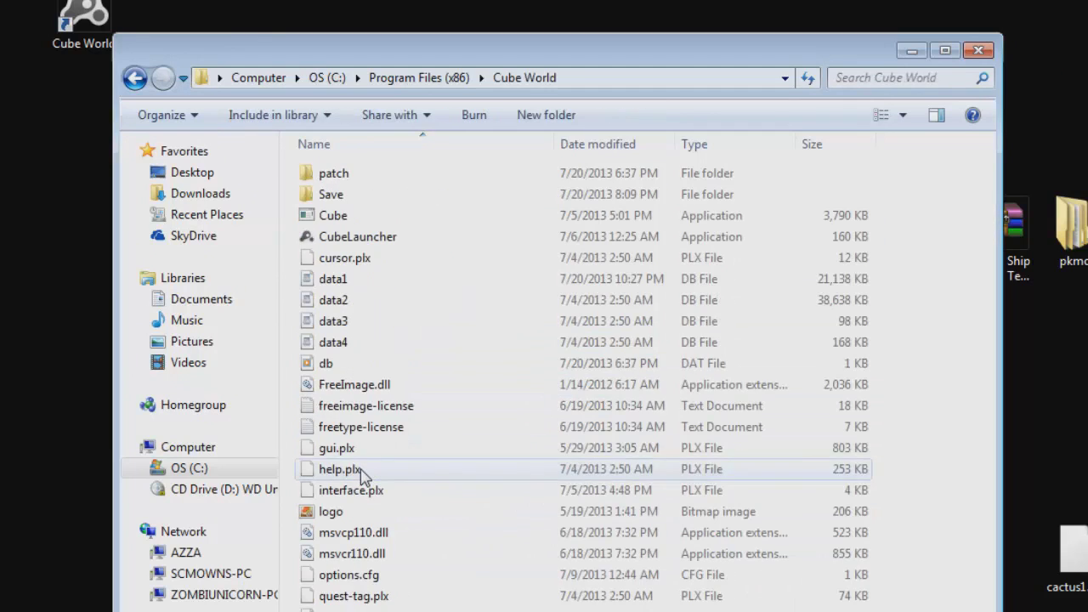
Launch the Cube application from the Cube World folder instead of CubeLauncher.
left_click(349, 215)
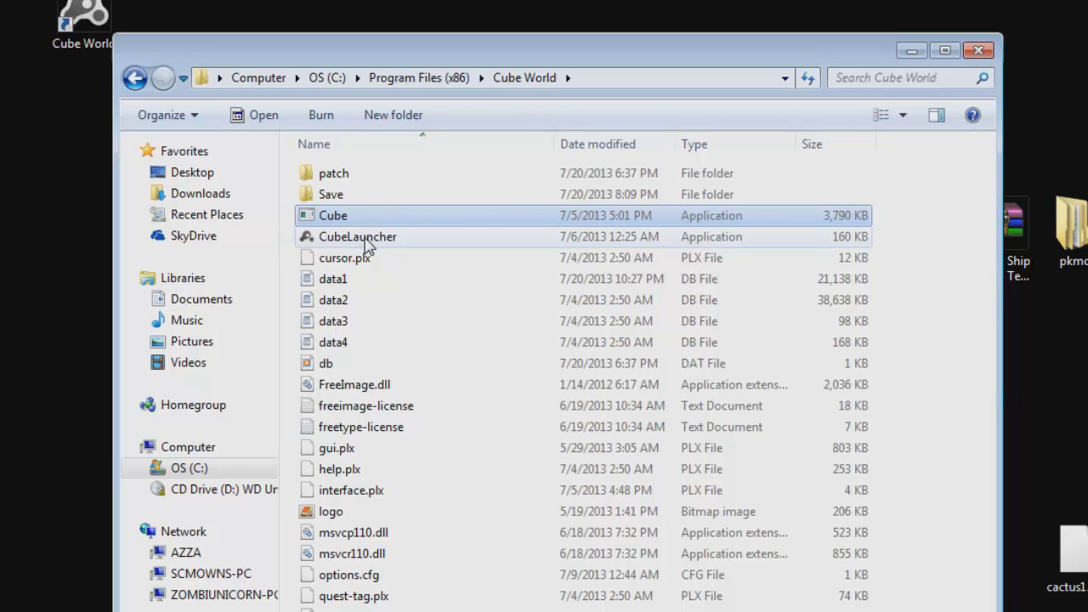
left_click(367, 242)
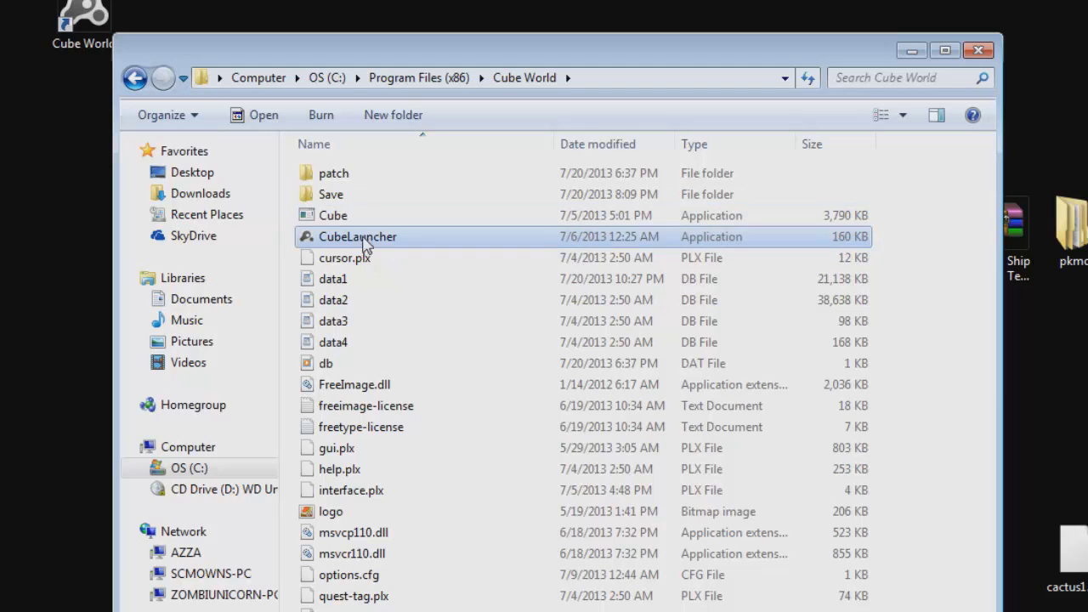
left_click(355, 218)
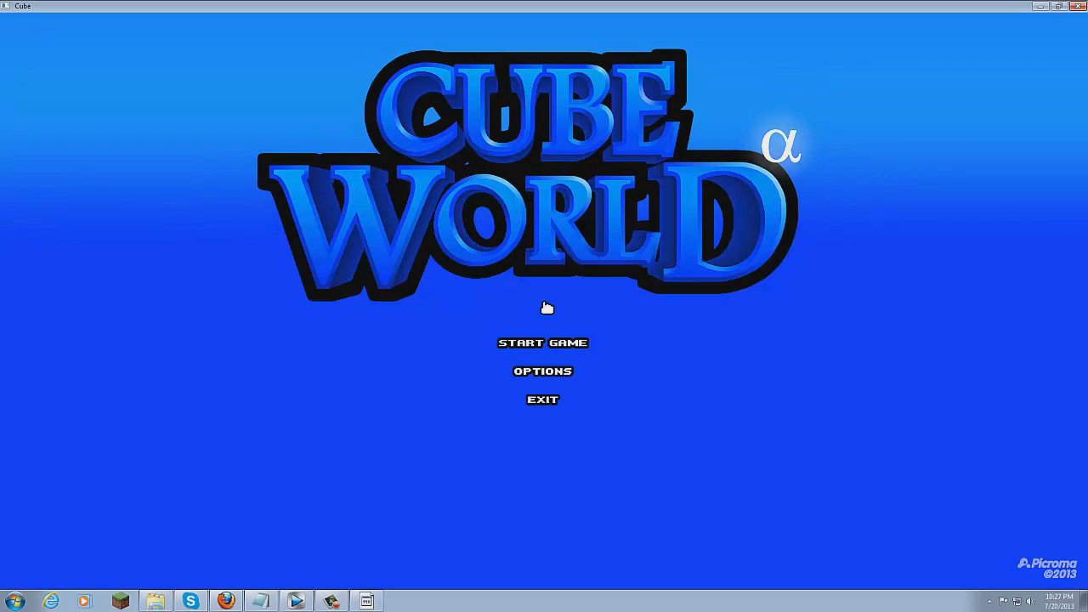
Start the game with the level 118 human rogue to check the spaceship glider in the world, and exit the game.
left_click(543, 343)
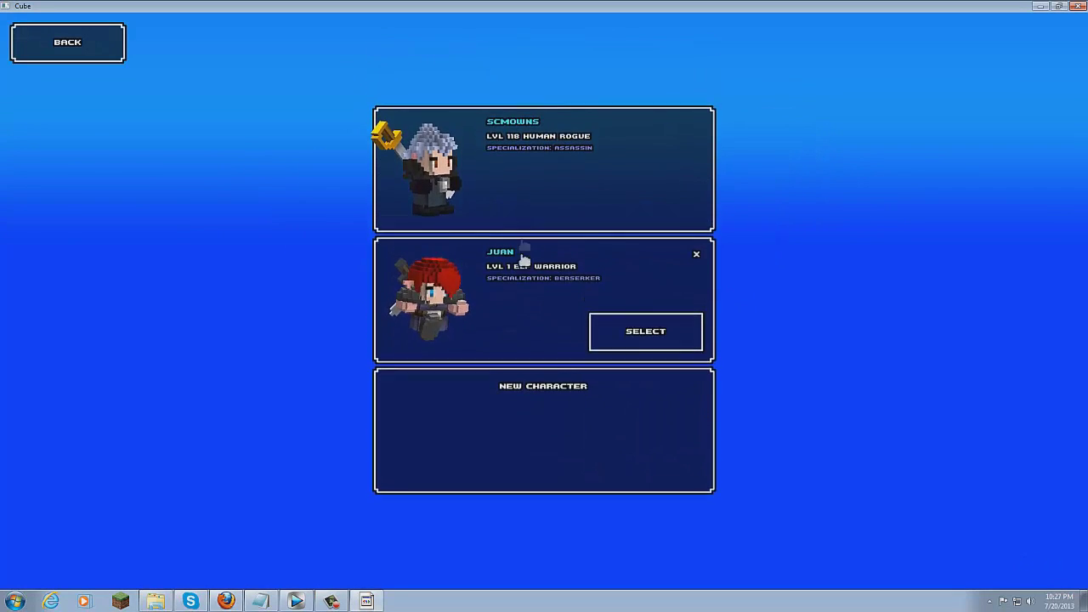
left_click(624, 198)
left_click(646, 113)
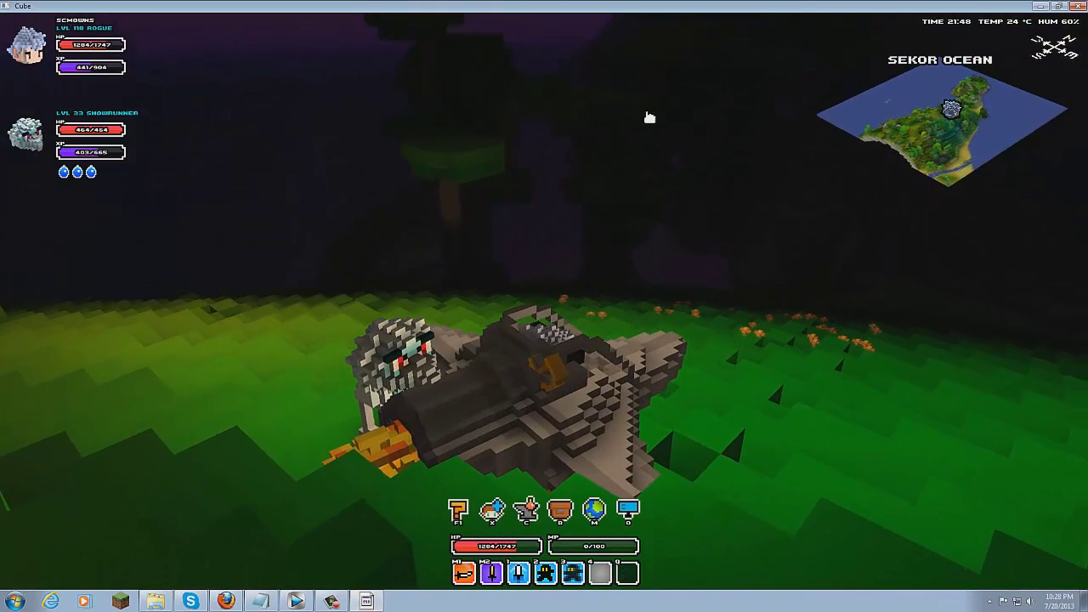
left_click(628, 508)
key("Escape")
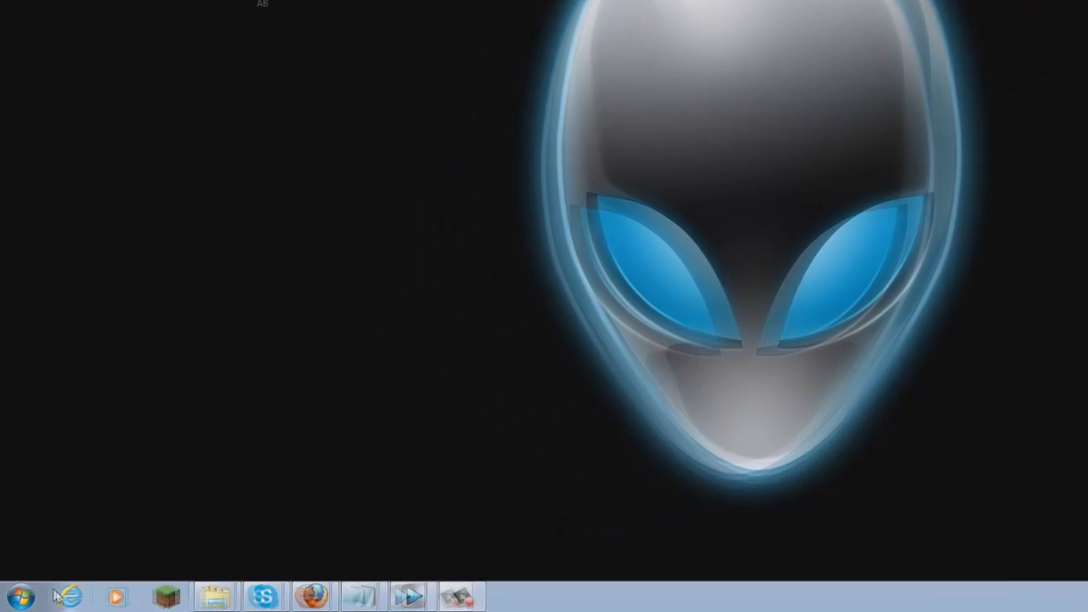
Locate the data1 to data4 database files in the Cube World folder under Program Files (x86), select them, and return to the desktop.
left_click(15, 601)
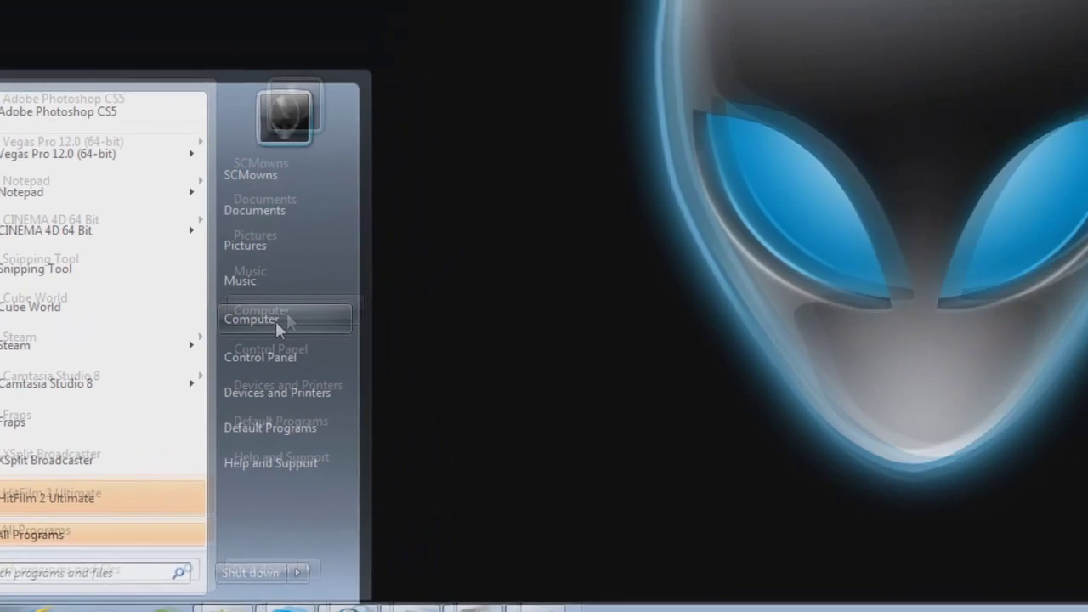
left_click(341, 248)
double_click(413, 170)
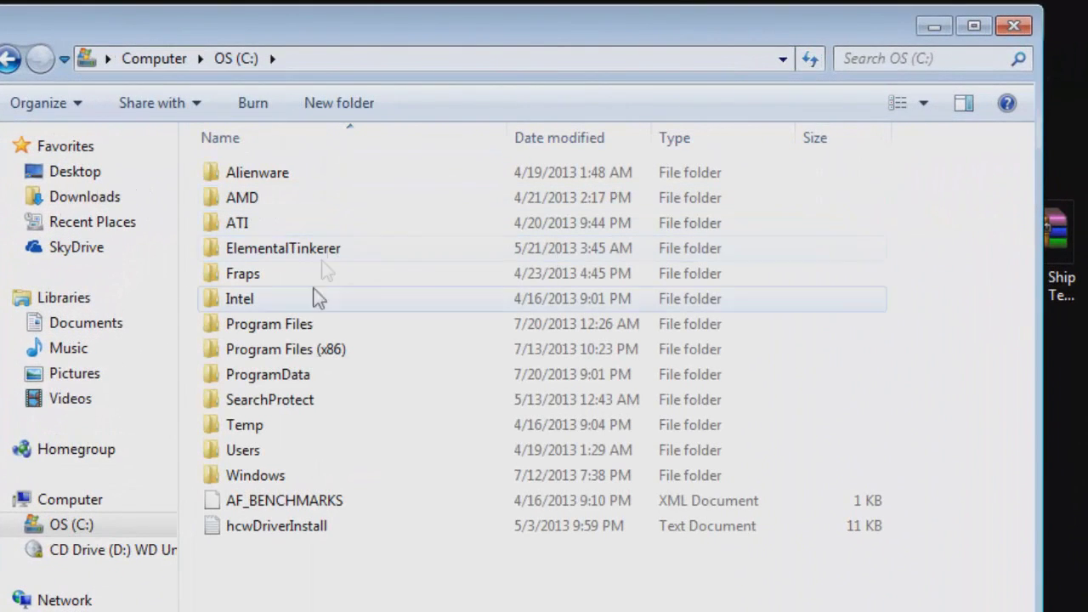
double_click(296, 349)
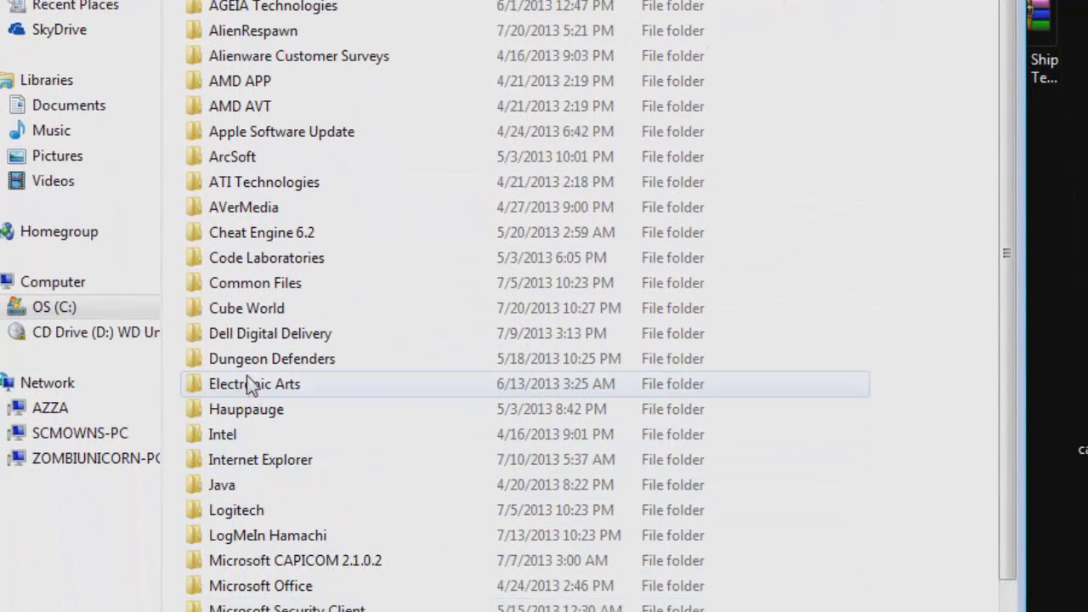
double_click(250, 310)
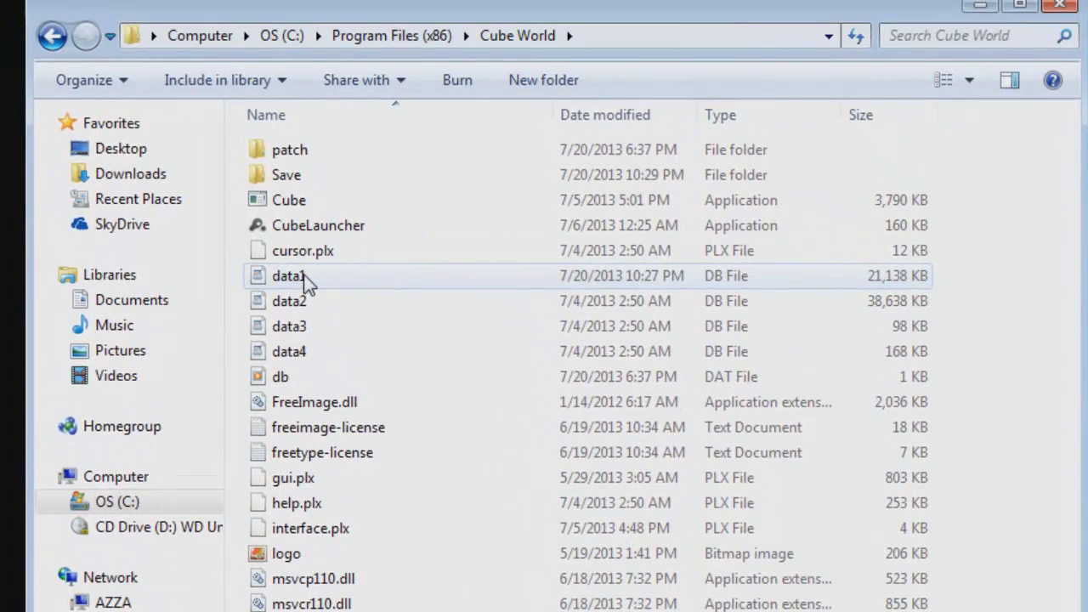
left_click_drag(304, 284, 311, 355)
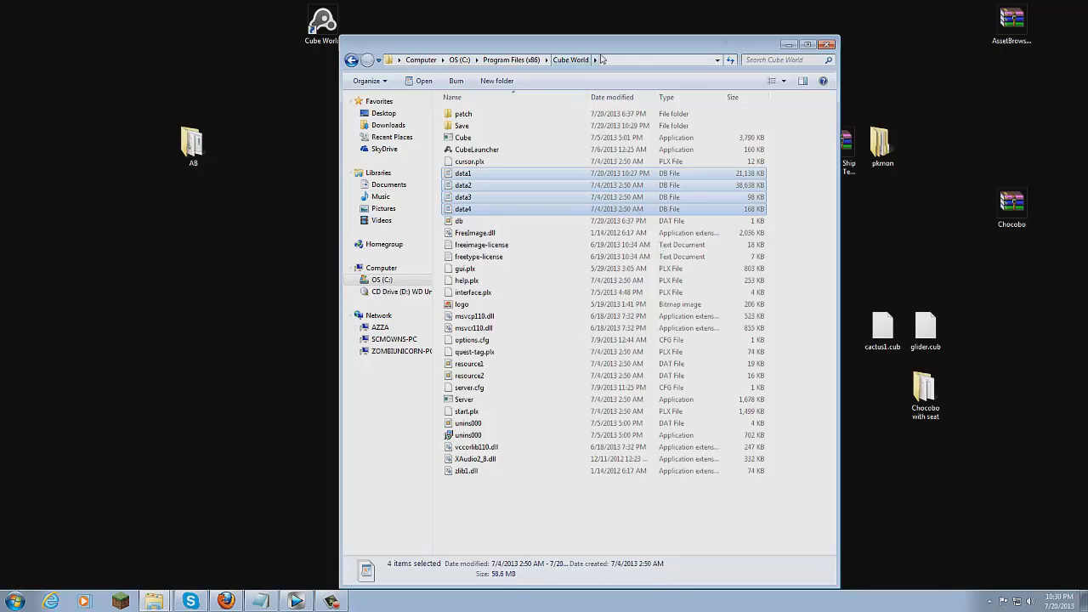
key("super+d")
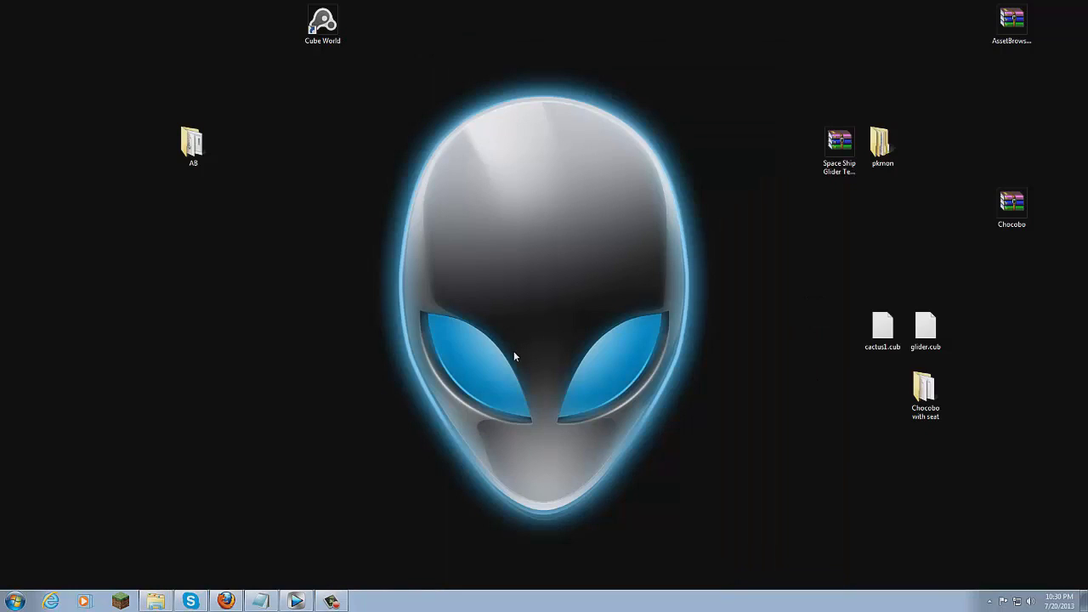